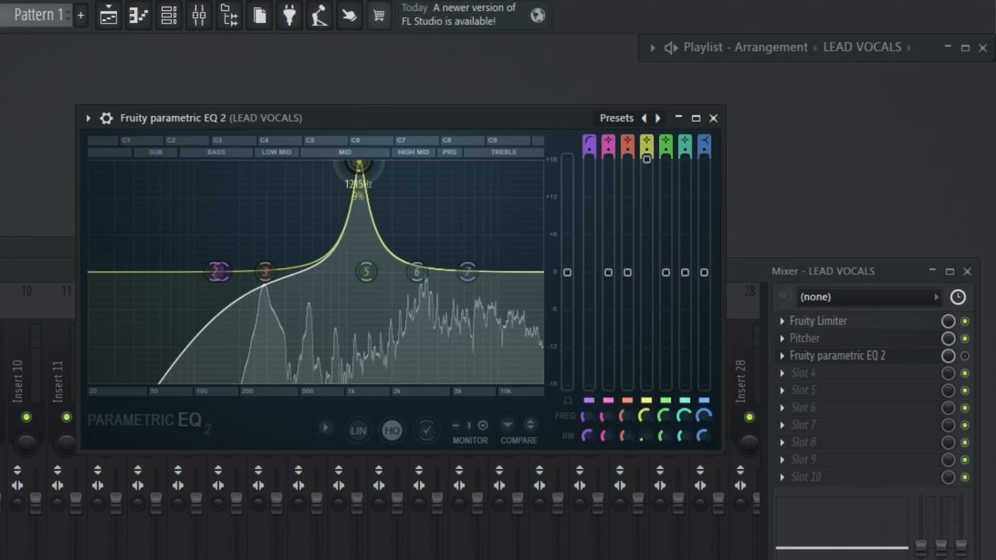
Step: Sweep band 4 of the LEAD VOCALS parametric EQ through the midrange during playback, alternating between boosts and cuts
drag(358, 165, 362, 277)
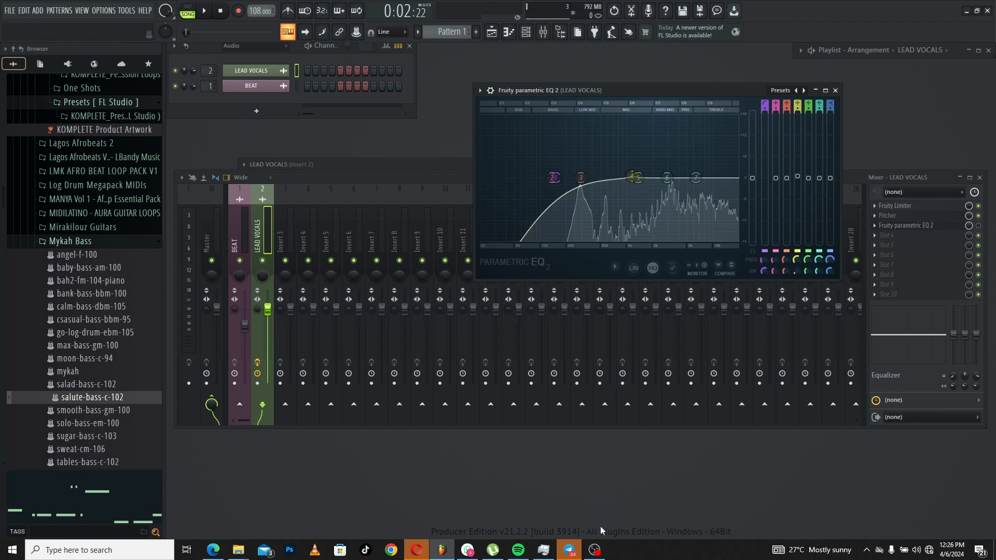
key(space)
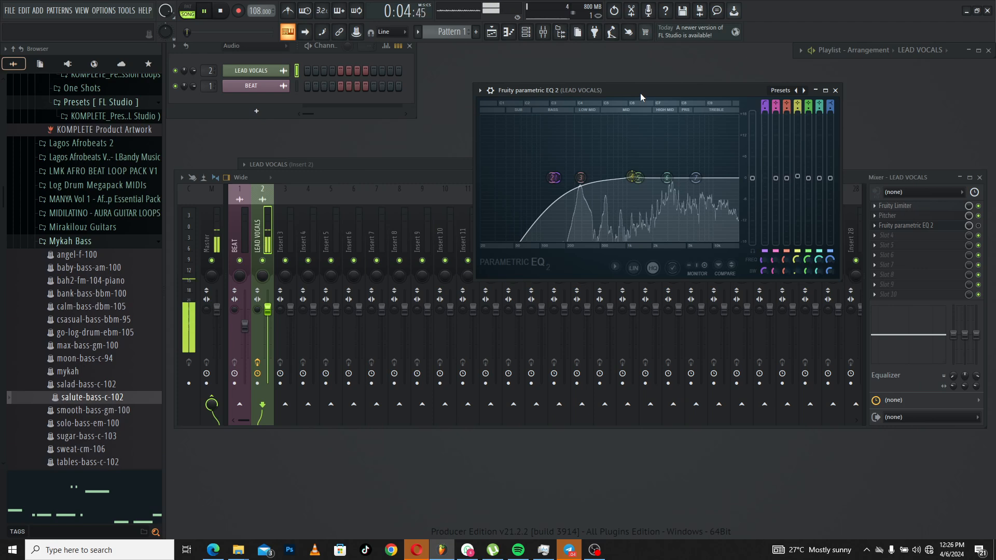
drag(632, 177, 669, 118)
drag(799, 119, 797, 188)
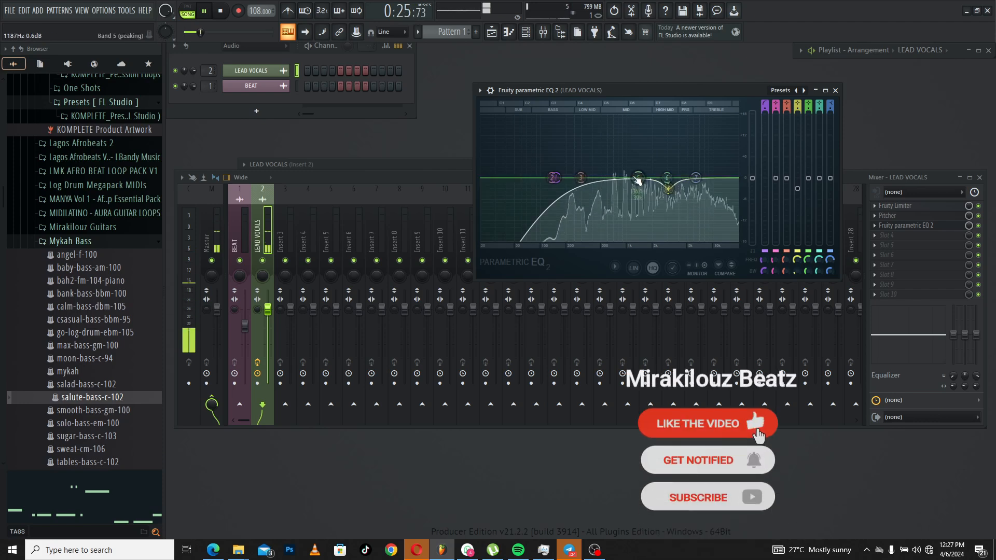
drag(668, 189, 608, 125)
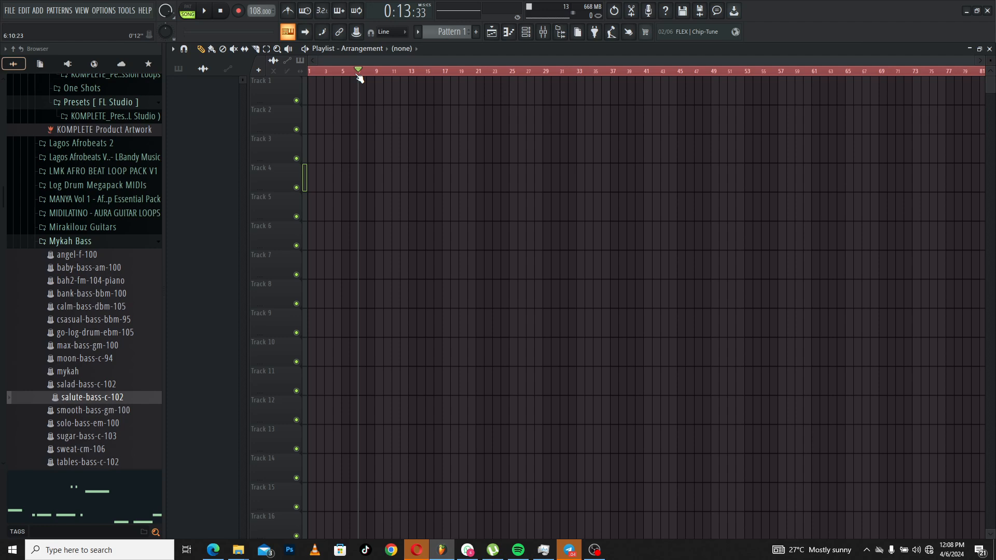
Step: Import LEAD VOCALS.wav from the BE MY LIGHT VOCAL STEMS folder onto Track 1 at the start of the playlist
mouse_move(238, 550)
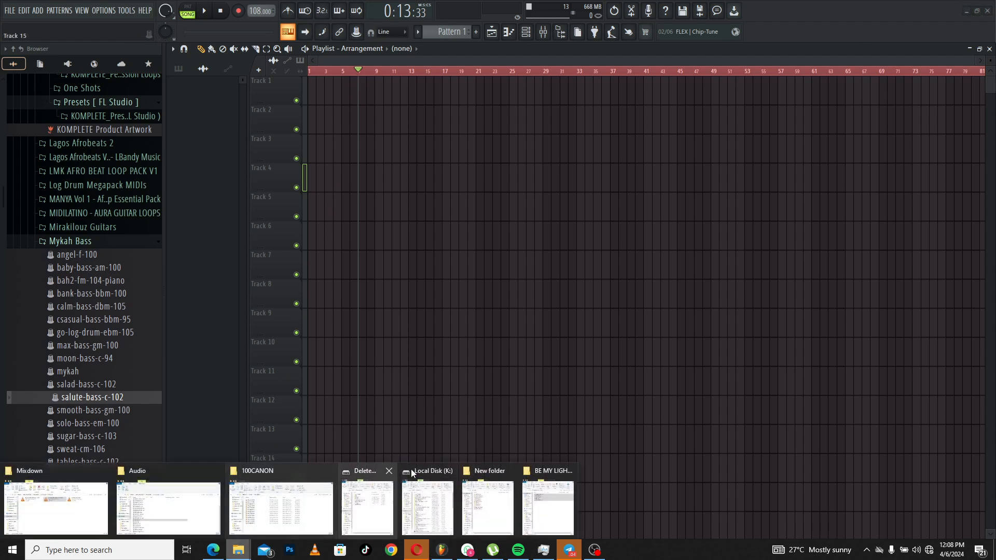
click(548, 505)
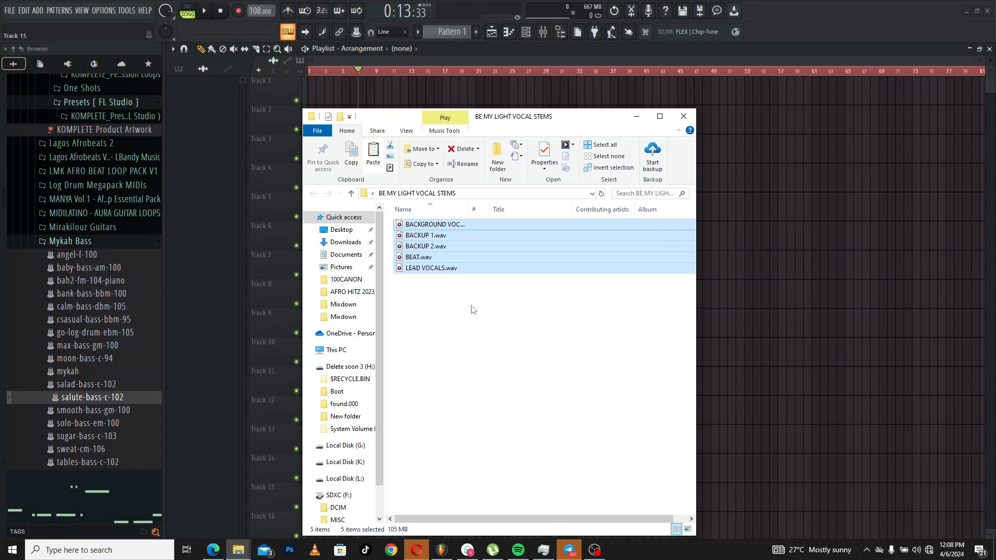
click(425, 271)
mouse_move(337, 87)
mouse_down()
mouse_move(374, 92)
mouse_move(339, 92)
mouse_up()
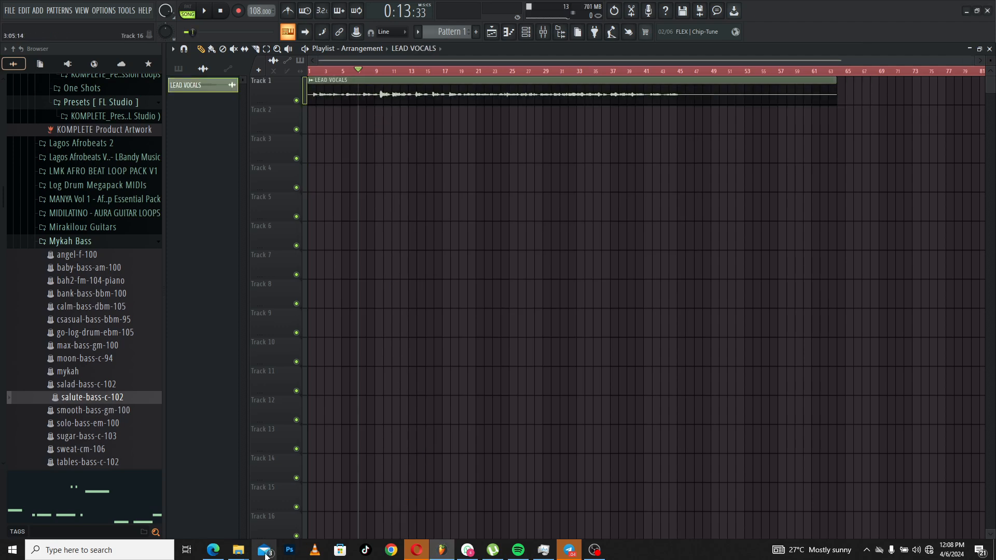
Step: Import BEAT.wav from the same stems folder onto Track 2, and move the LEAD VOCALS clip to Track 3
click(541, 501)
drag(418, 257, 316, 120)
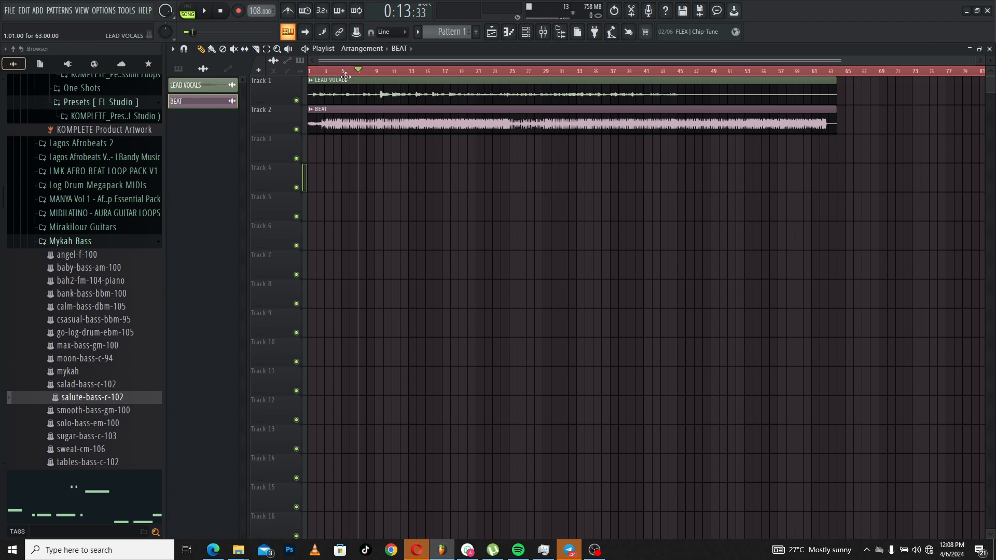
drag(346, 77, 334, 157)
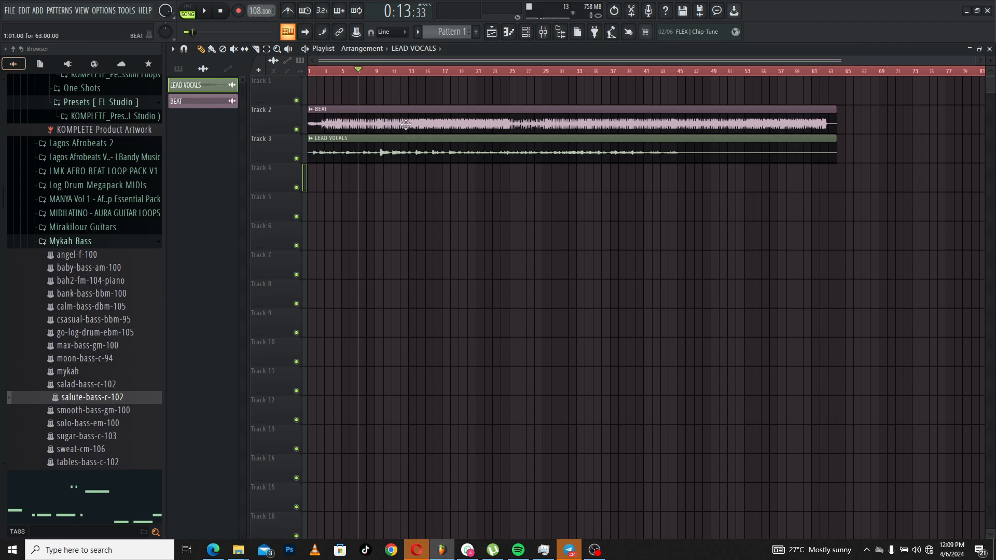
Step: Play the arrangement from the beginning to hear the beat and vocals together, select the BEAT clip and stop playback
drag(382, 72, 300, 74)
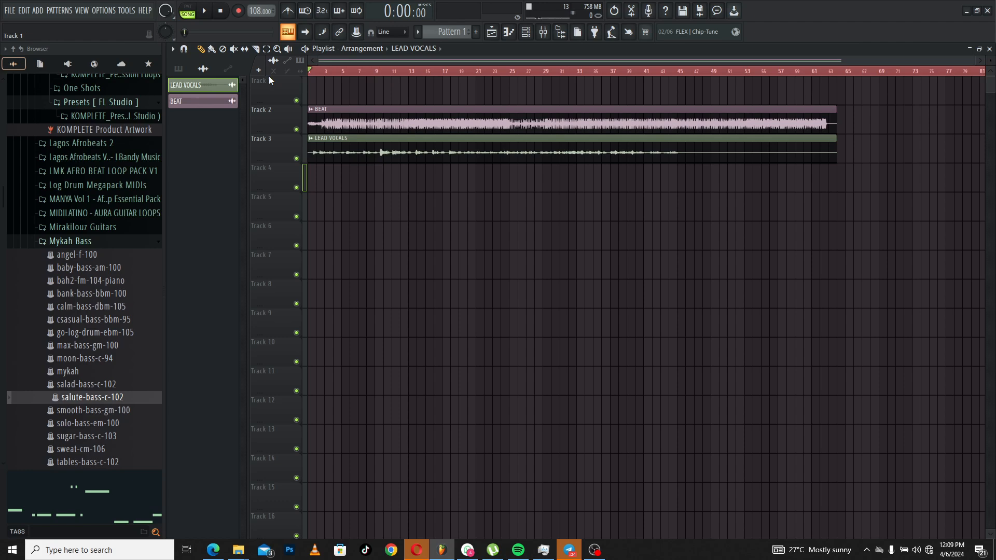
key(space)
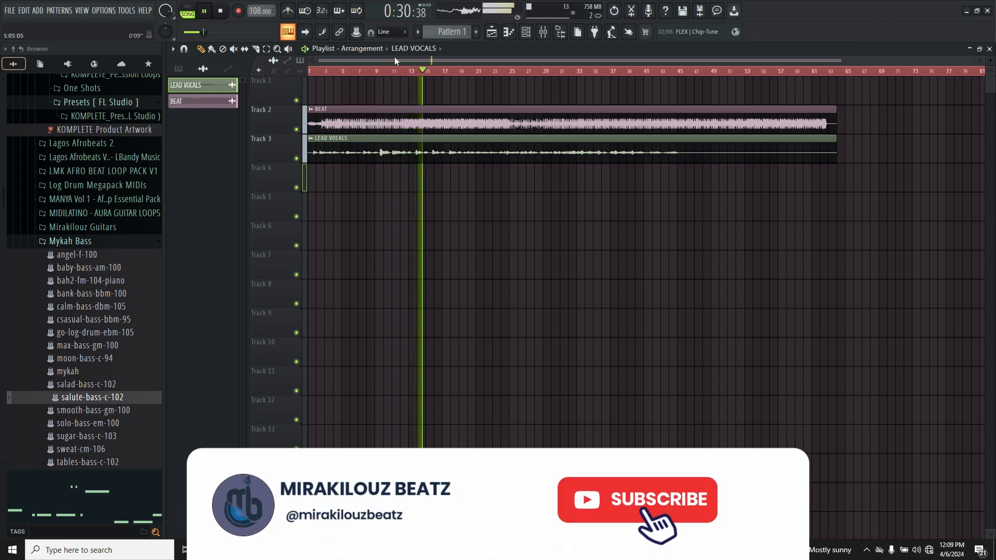
click(389, 111)
key(space)
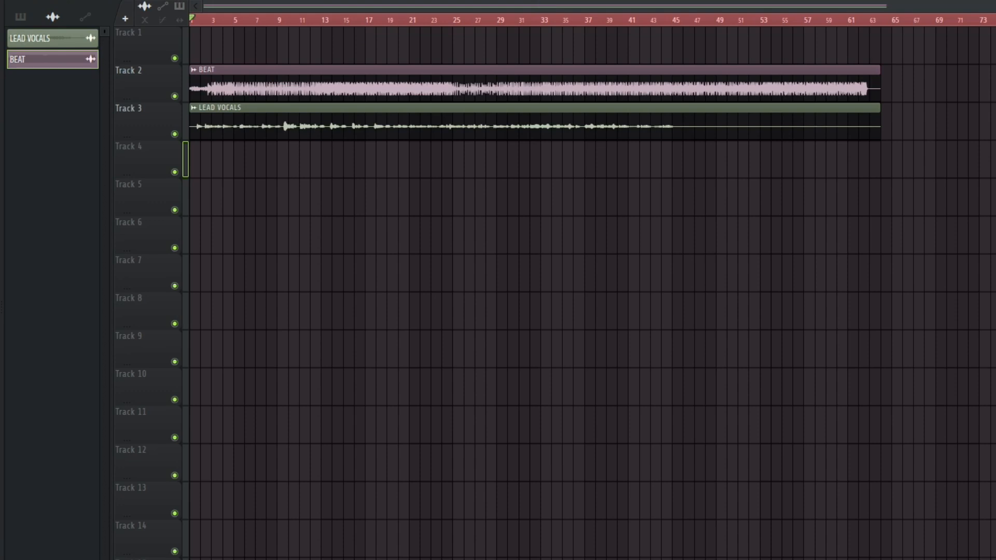
Step: Show the mixer and route the BEAT channel to mixer track 1
key(F9)
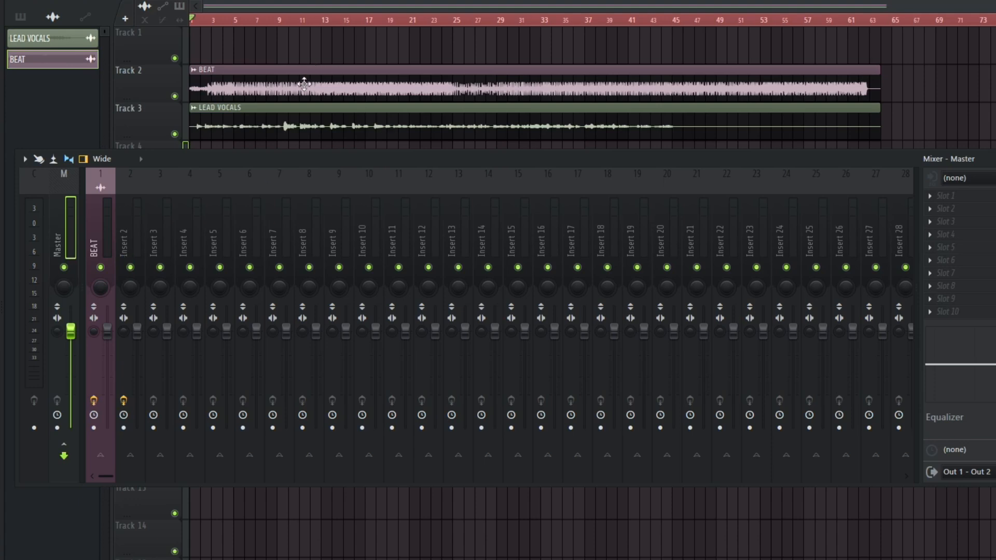
double_click(303, 84)
key(ctrl+l)
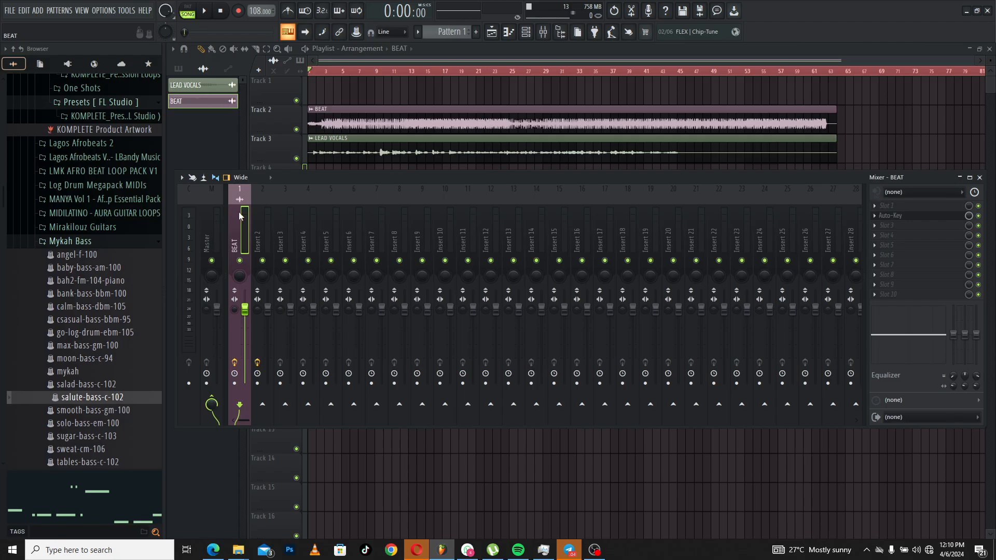
Step: Set the BEAT clip's target mixer track to 2 in its channel settings and check the mixer
double_click(359, 126)
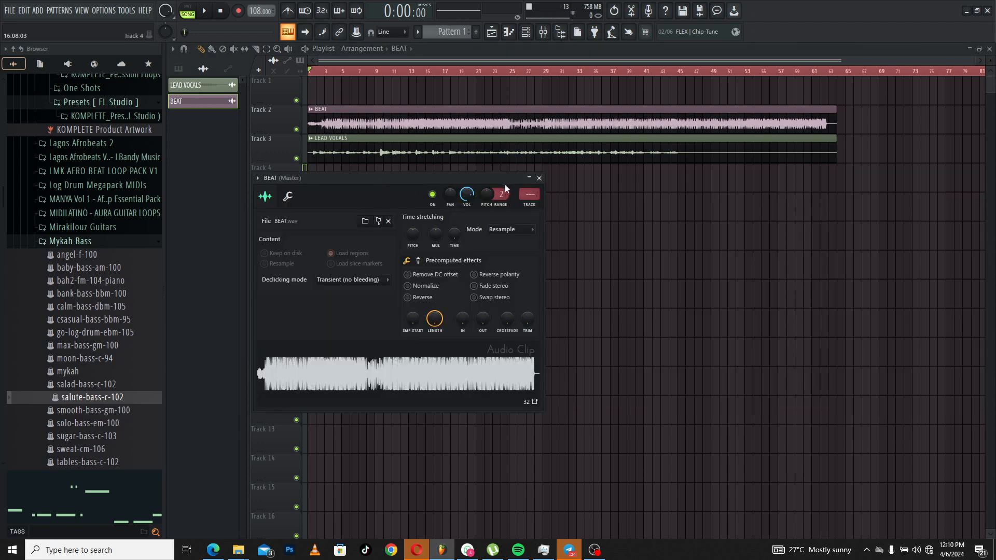
drag(529, 196, 530, 191)
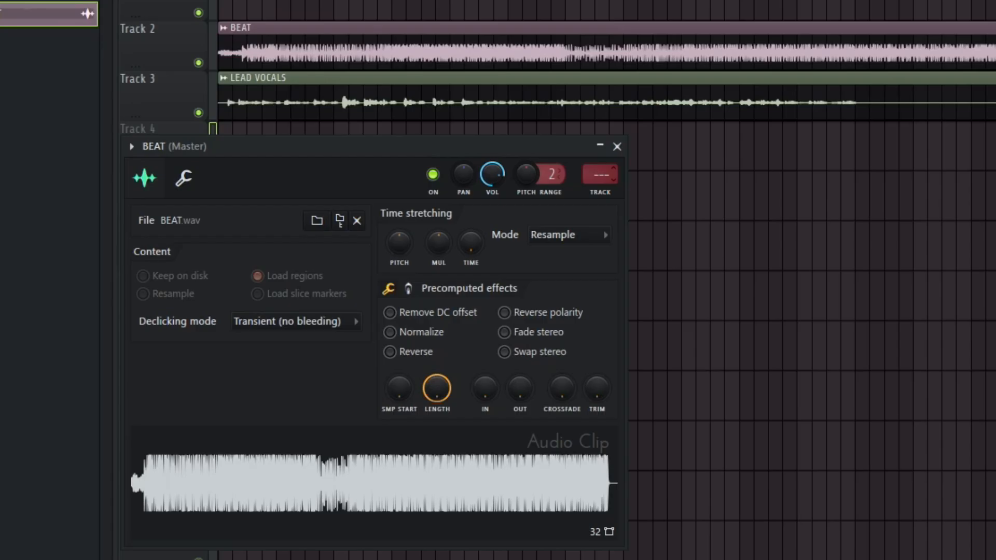
drag(600, 175, 601, 168)
key(F9)
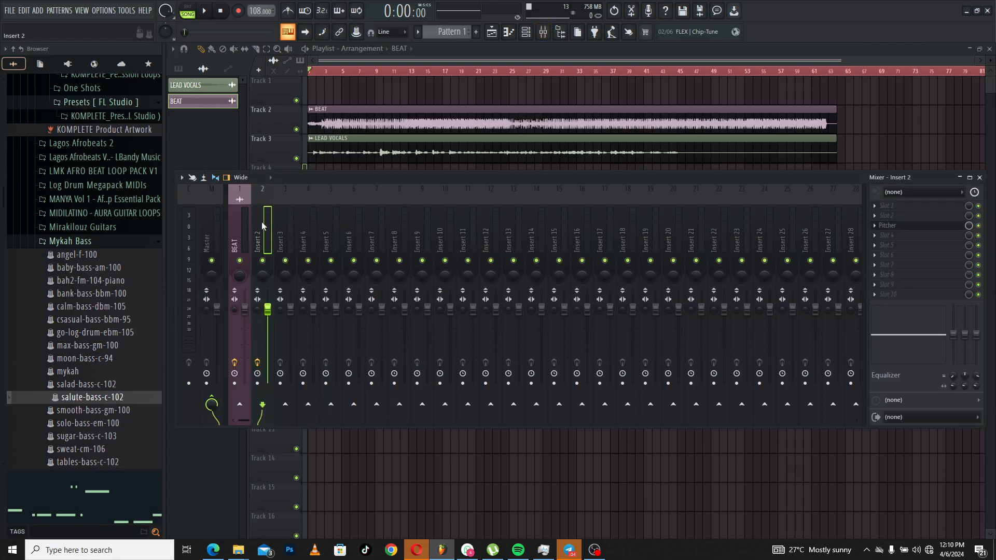
key(F9)
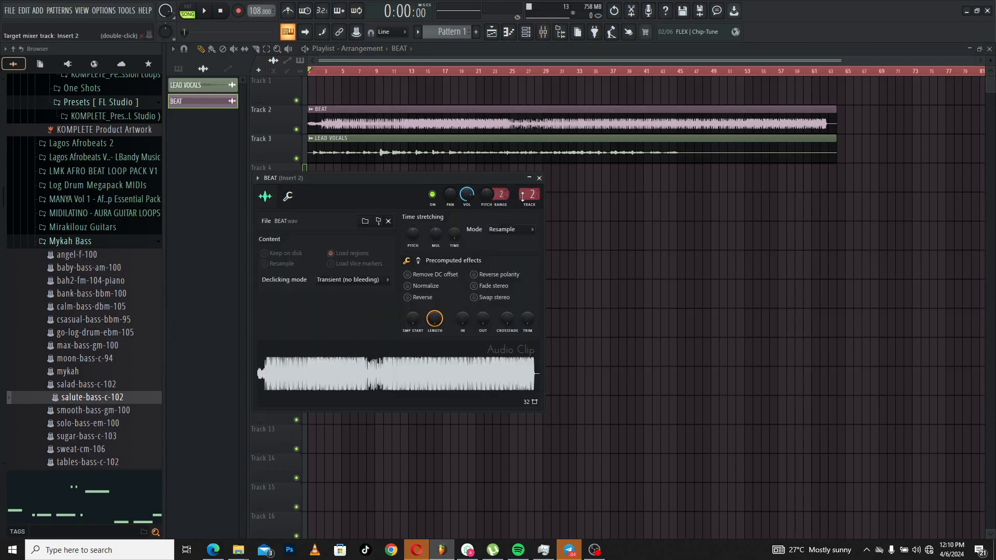
click(543, 32)
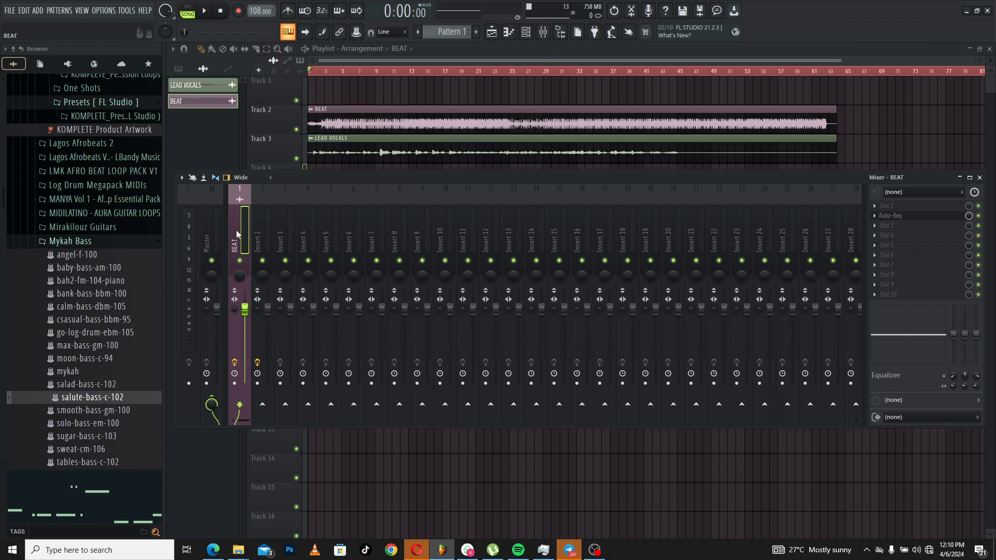
Step: Route the selected BEAT channel to mixer track 1 using the Channel routing option
key(F9)
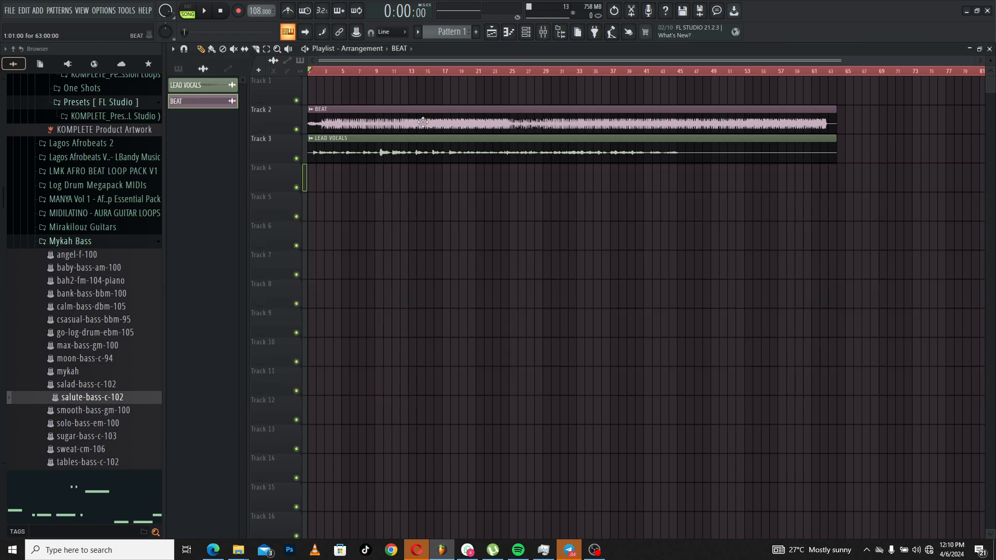
click(543, 32)
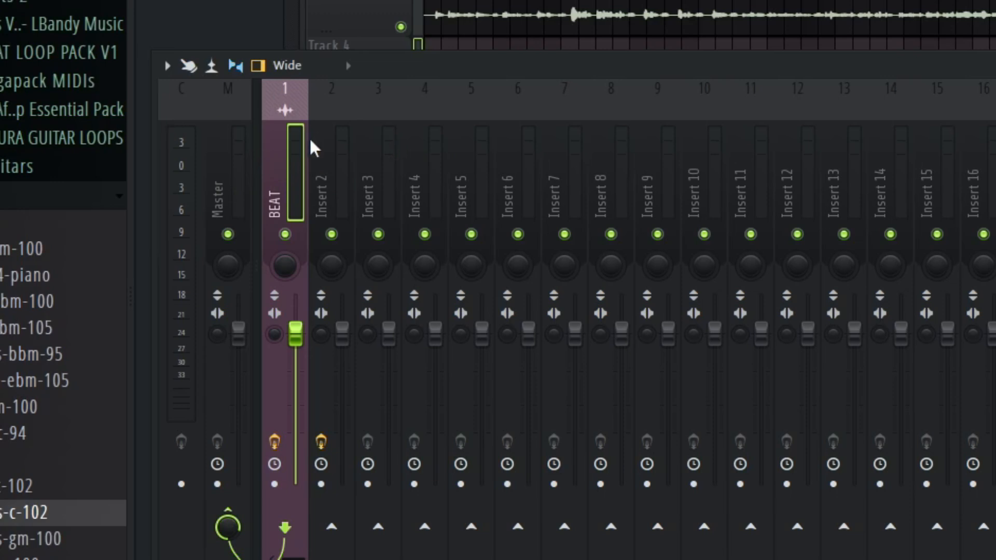
right_click(288, 155)
mouse_move(397, 318)
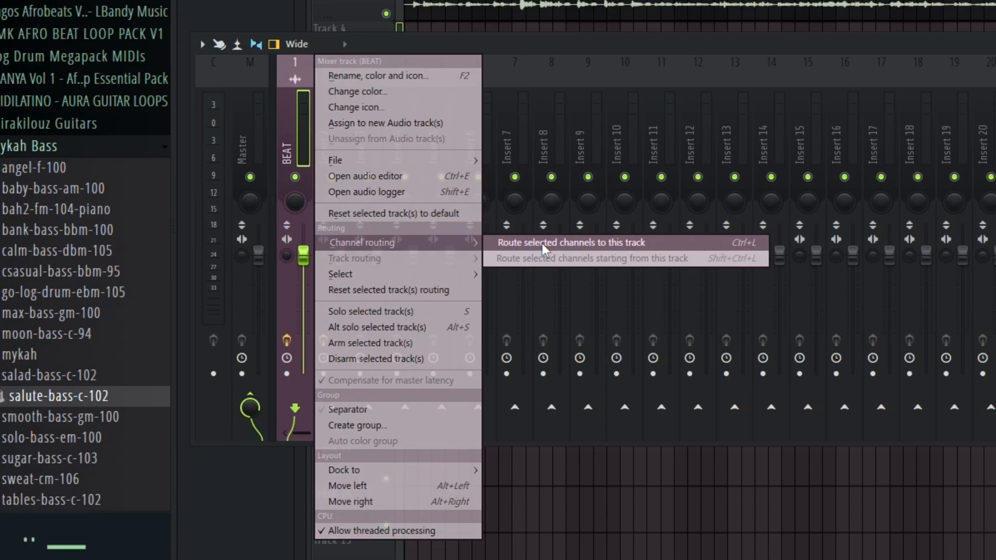
click(543, 243)
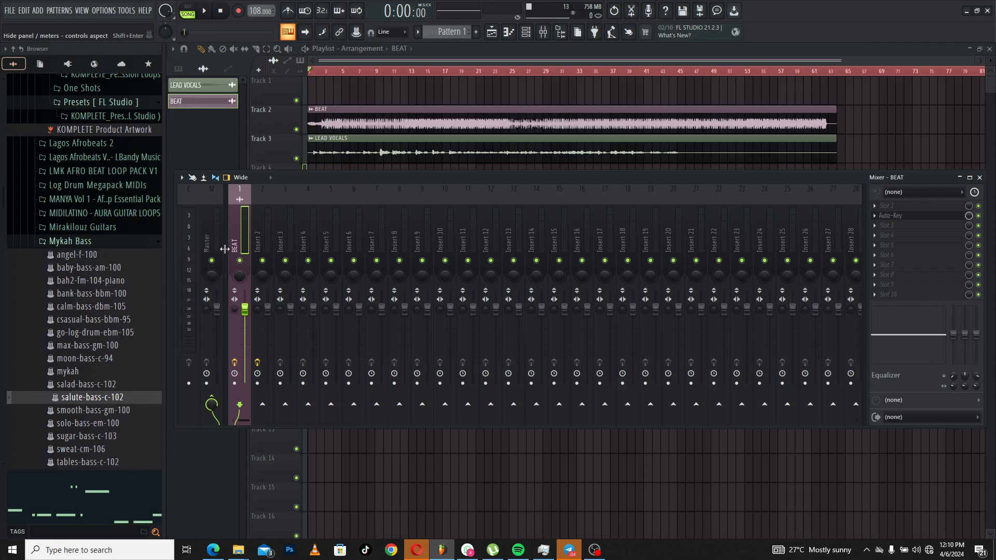
double_click(439, 111)
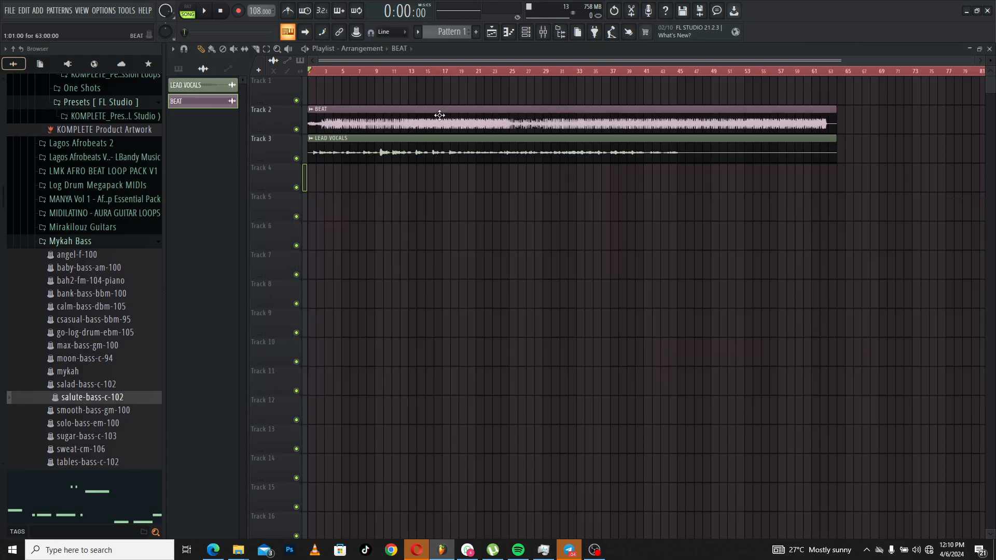
click(502, 152)
click(543, 32)
right_click(233, 244)
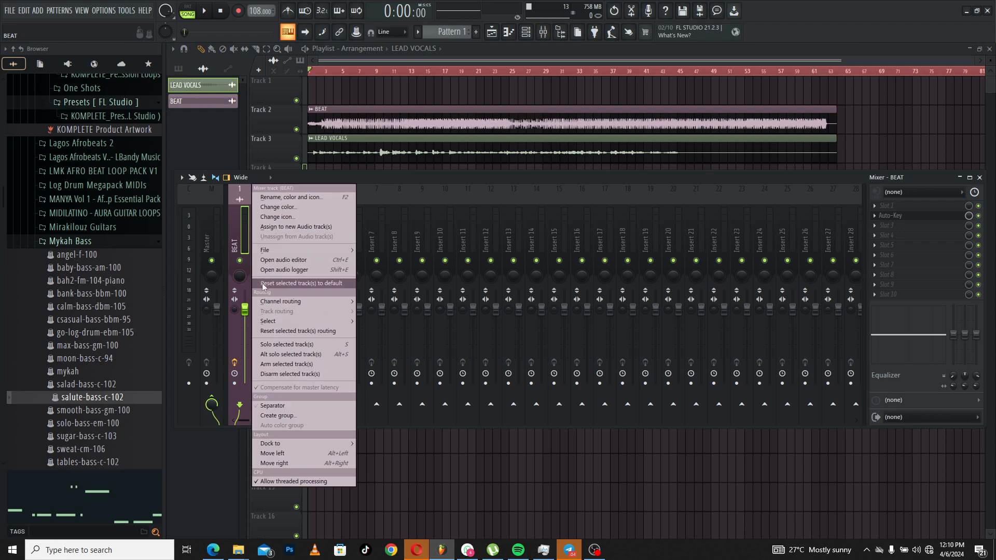
mouse_move(296, 301)
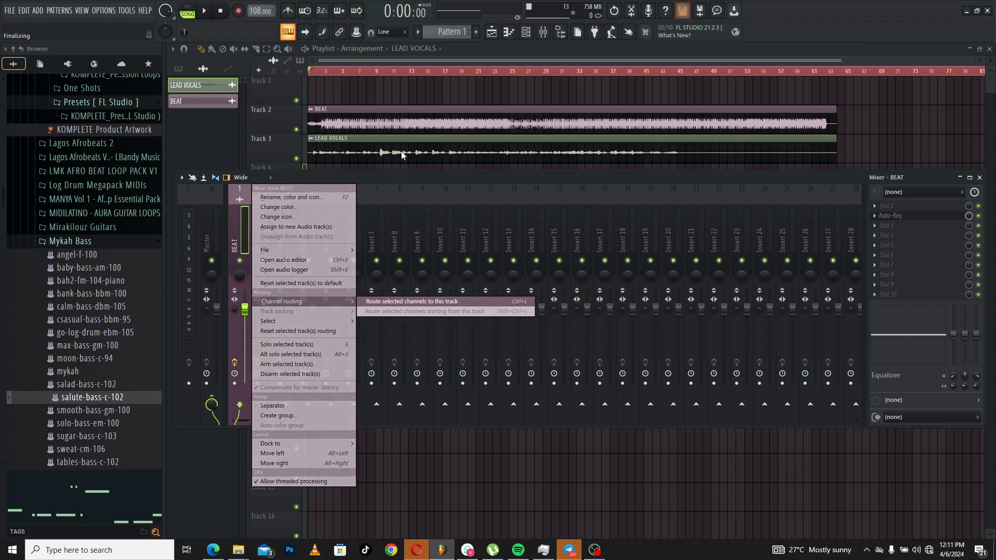
click(402, 154)
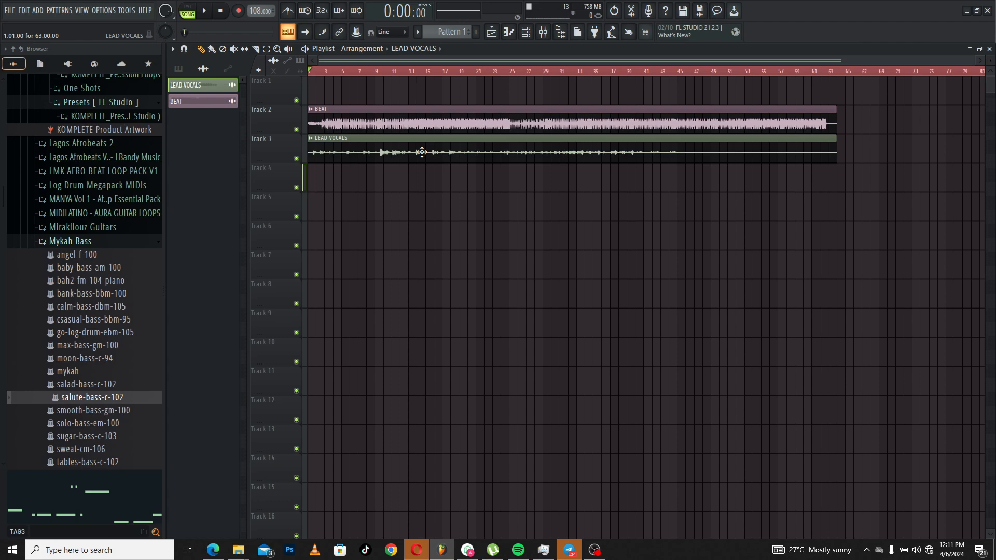
Step: Set the LEAD VOCALS clip's target mixer track to 2 in its channel settings
double_click(382, 152)
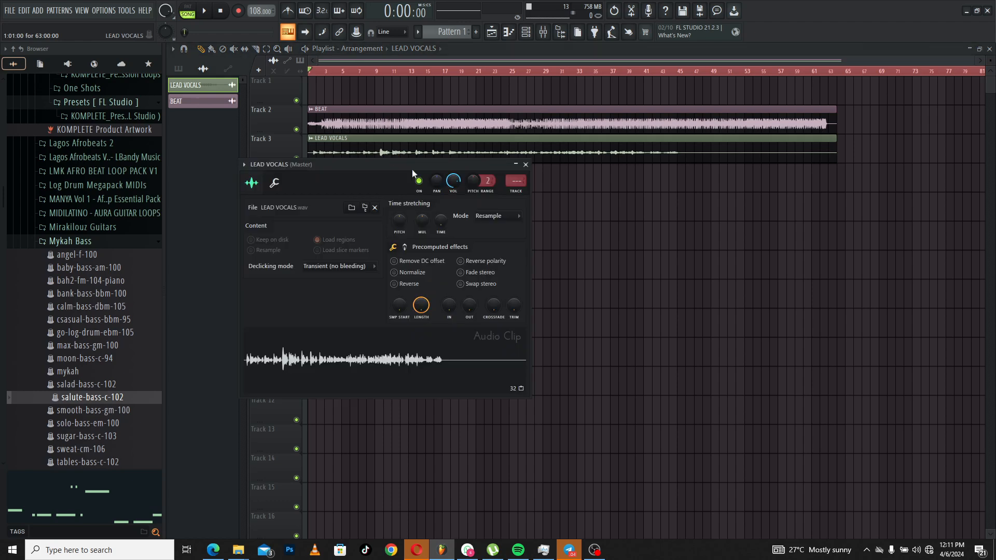
drag(512, 181, 512, 176)
click(543, 33)
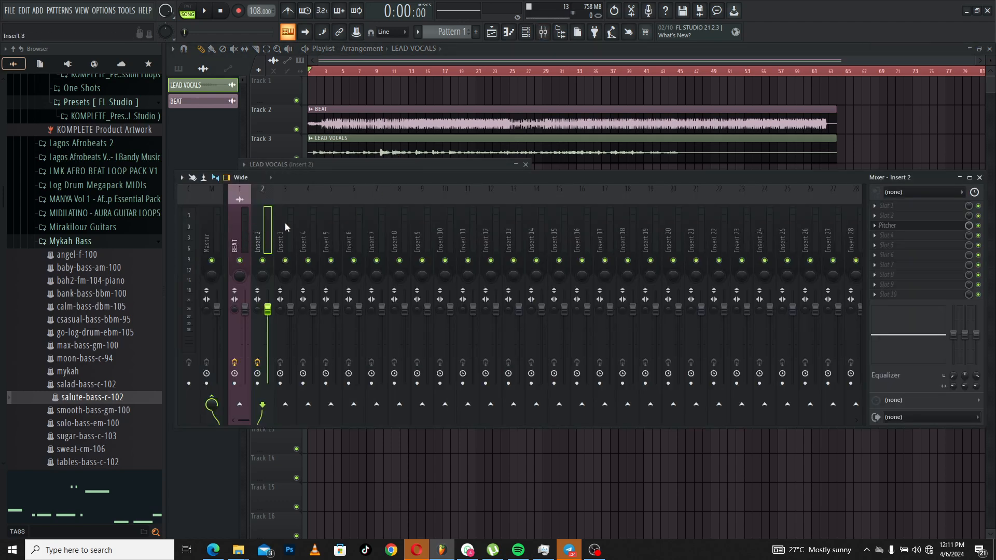
Step: Select the LEAD VOCALS clip and route its channel to mixer track 2 using the Channel routing option
click(239, 234)
click(360, 149)
click(543, 31)
right_click(276, 267)
mouse_move(306, 301)
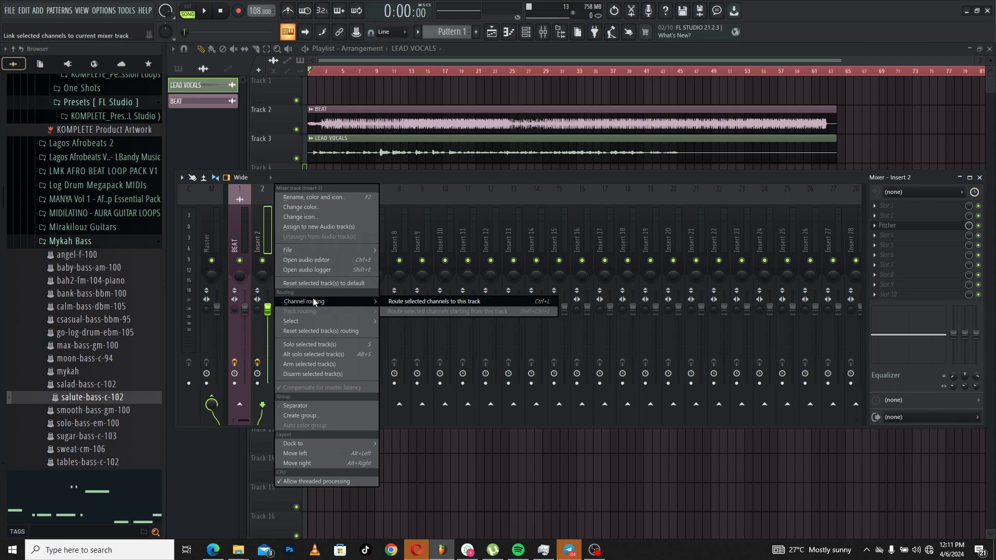
click(404, 303)
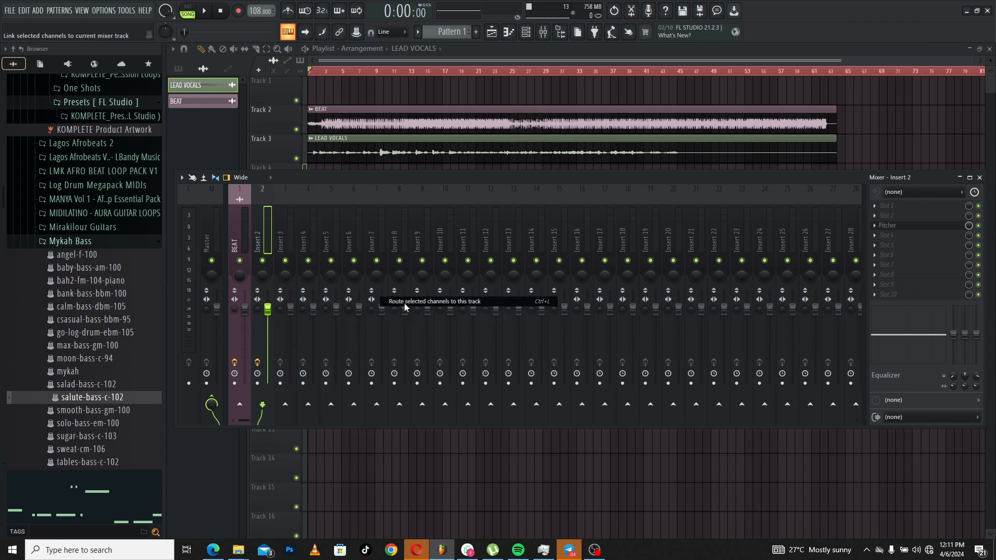
Step: Select the LEAD VOCALS mixer track and save the project
click(240, 226)
click(258, 228)
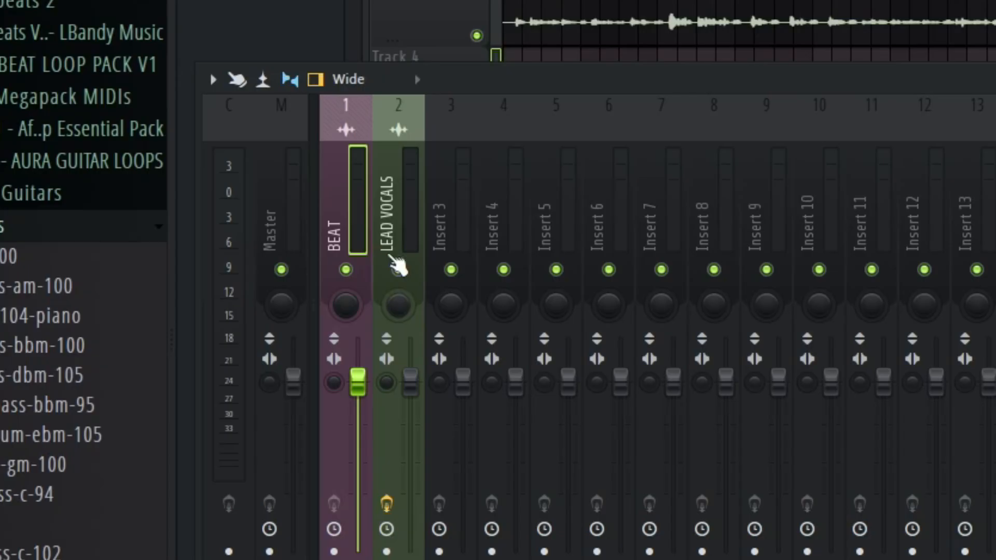
click(256, 241)
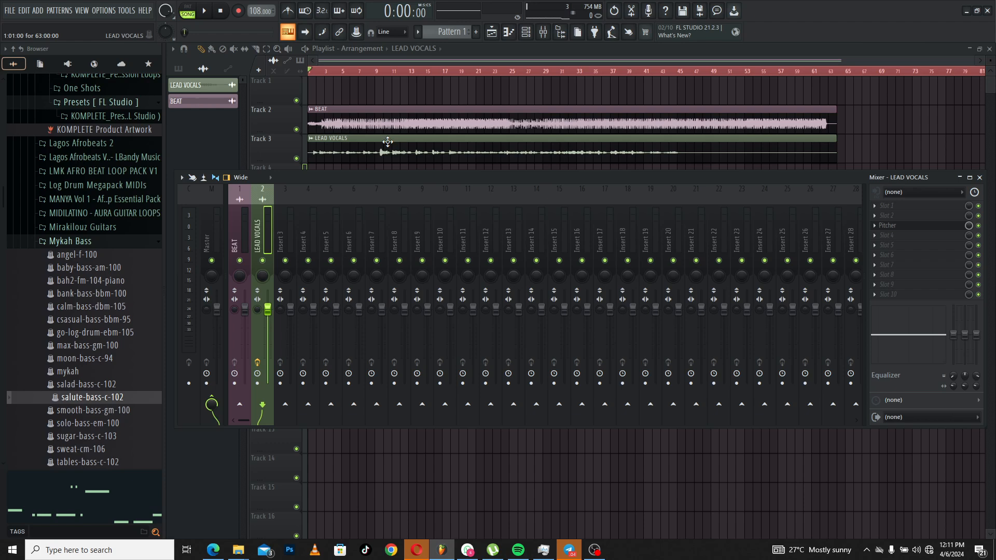
key(ctrl+s)
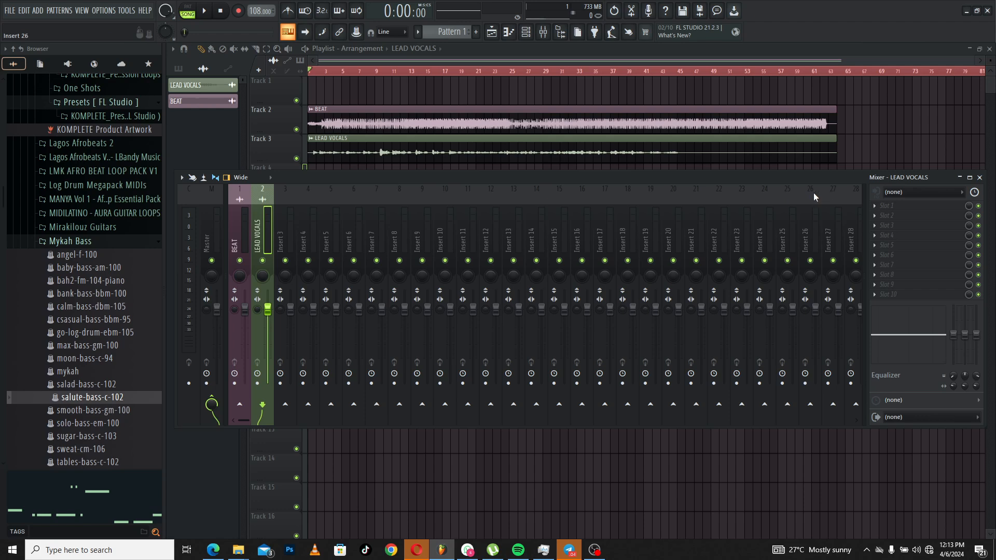
Step: Mute the BEAT track in the playlist and keep the mixer shown
click(296, 129)
click(543, 32)
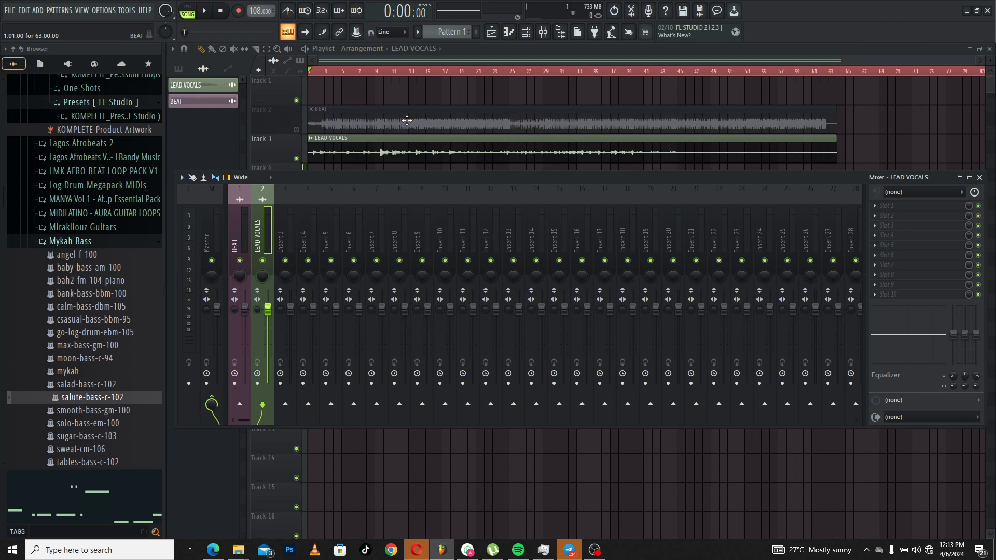
Step: Load Fruity Limiter in the first effect slot of the LEAD VOCALS track and apply its Noise gate preset
click(886, 205)
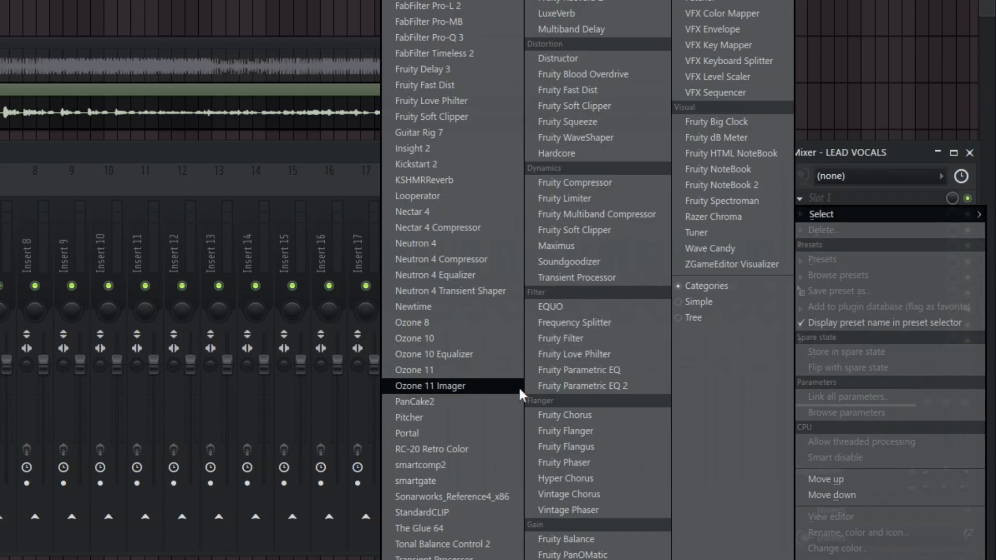
click(584, 198)
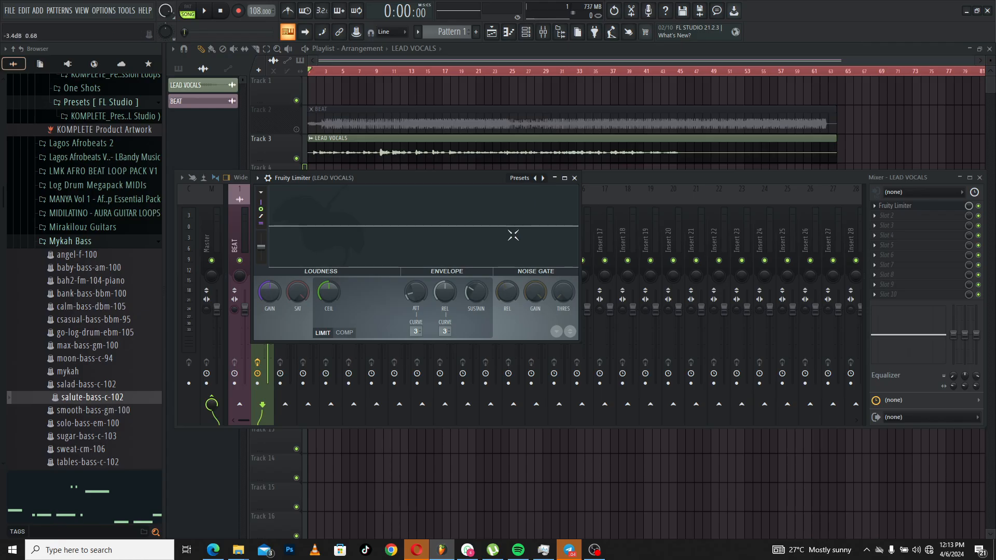
click(515, 177)
click(540, 288)
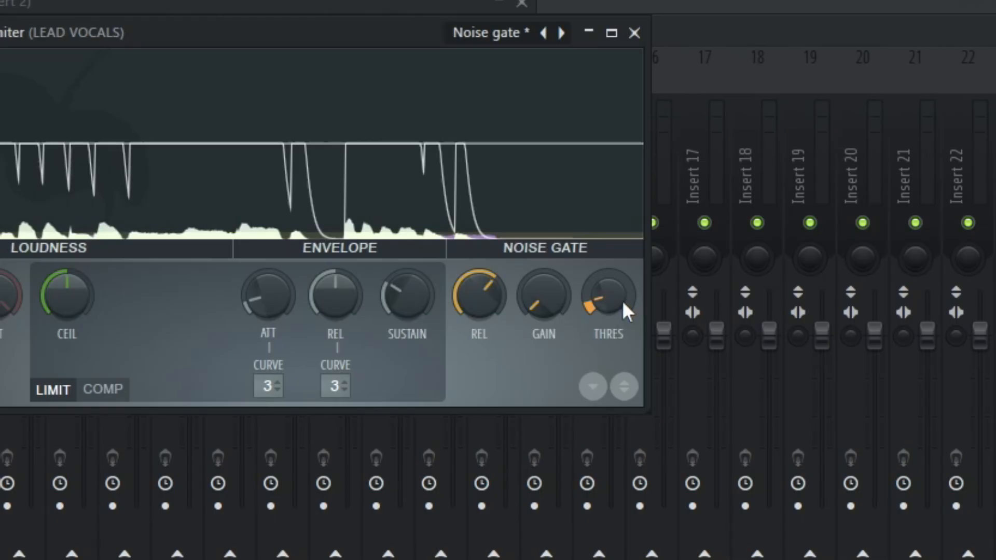
Step: Fine-tune the limiter's noise gate threshold by ear while playing the lead vocals, and save the project
drag(569, 293, 569, 289)
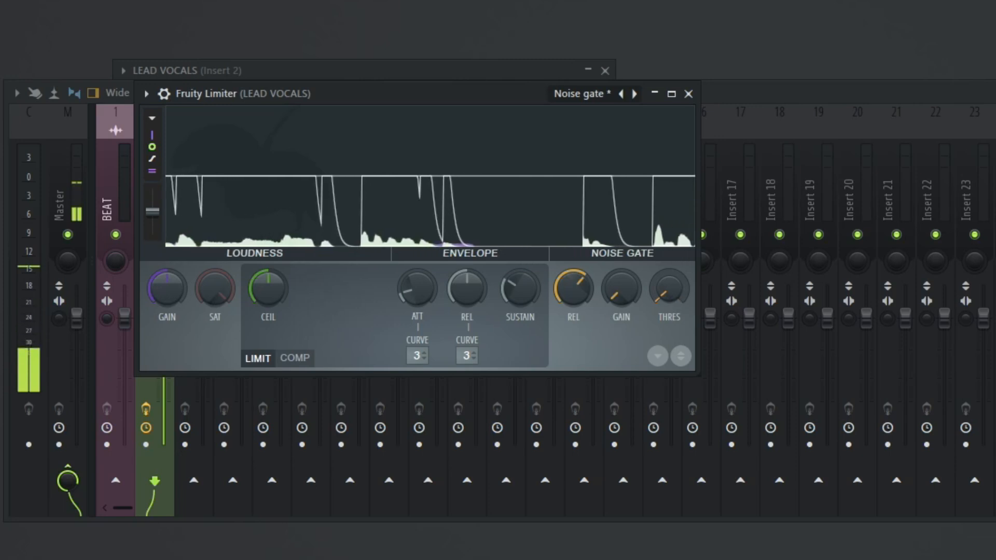
mouse_move(670, 288)
mouse_down()
mouse_move(670, 257)
mouse_move(669, 280)
mouse_up()
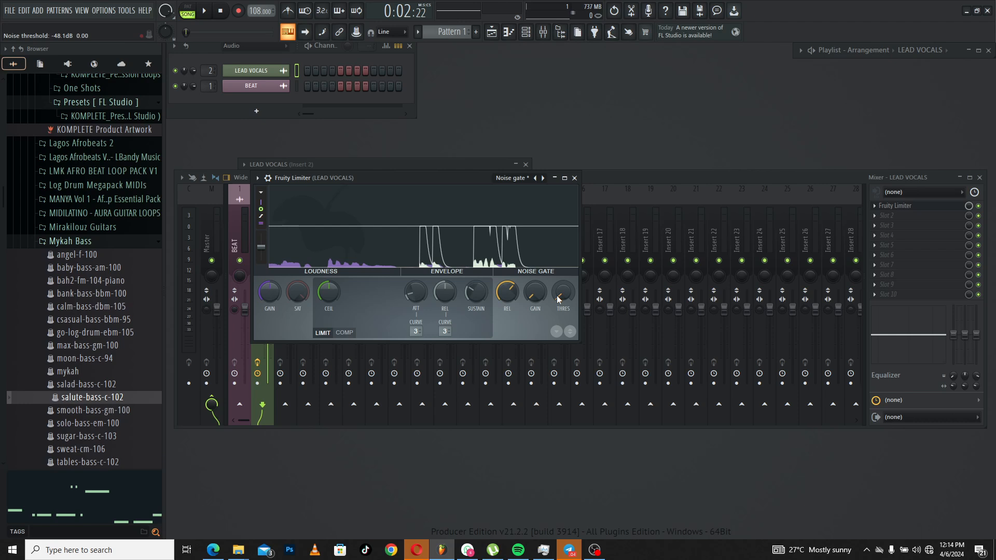
mouse_move(563, 292)
mouse_down()
mouse_move(564, 260)
mouse_move(564, 290)
mouse_up()
key(space)
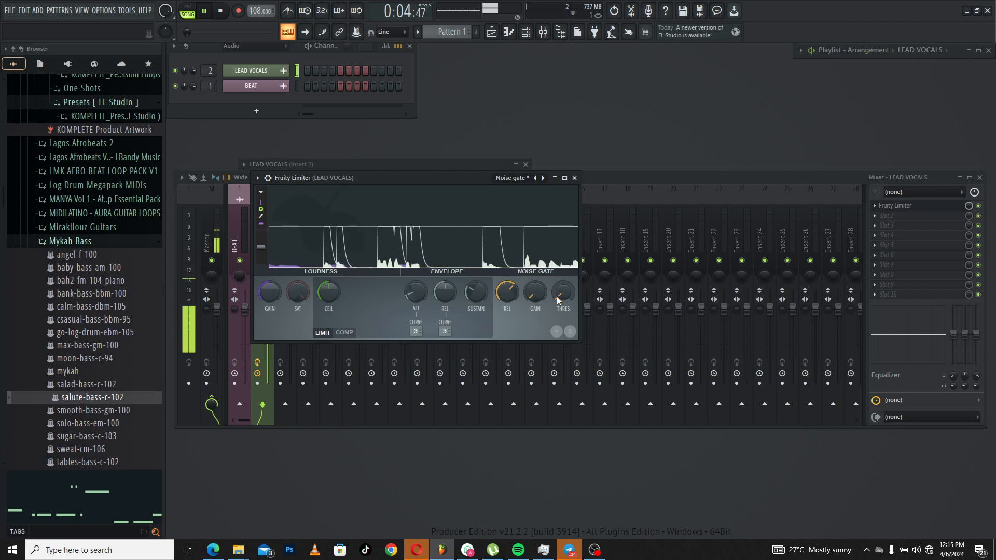
key(space)
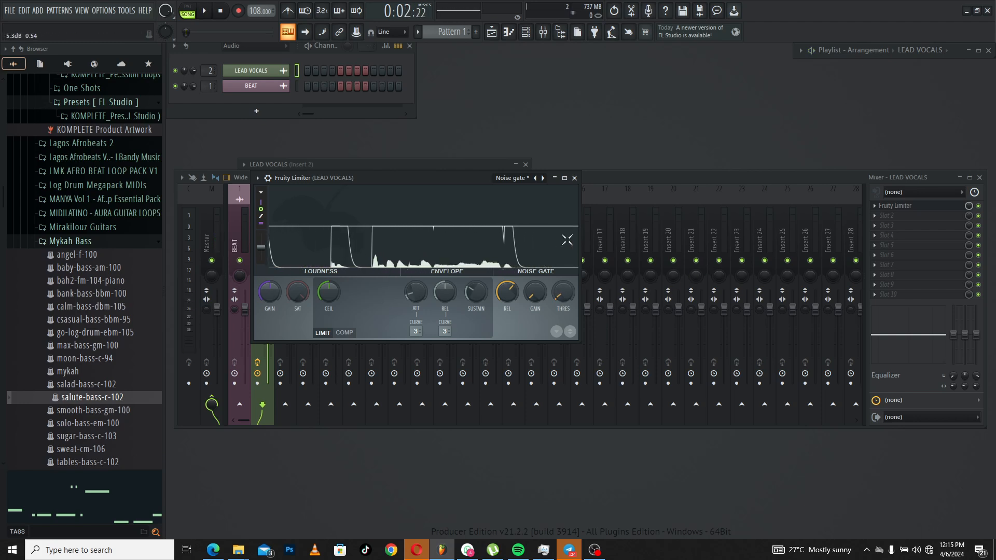
click(575, 178)
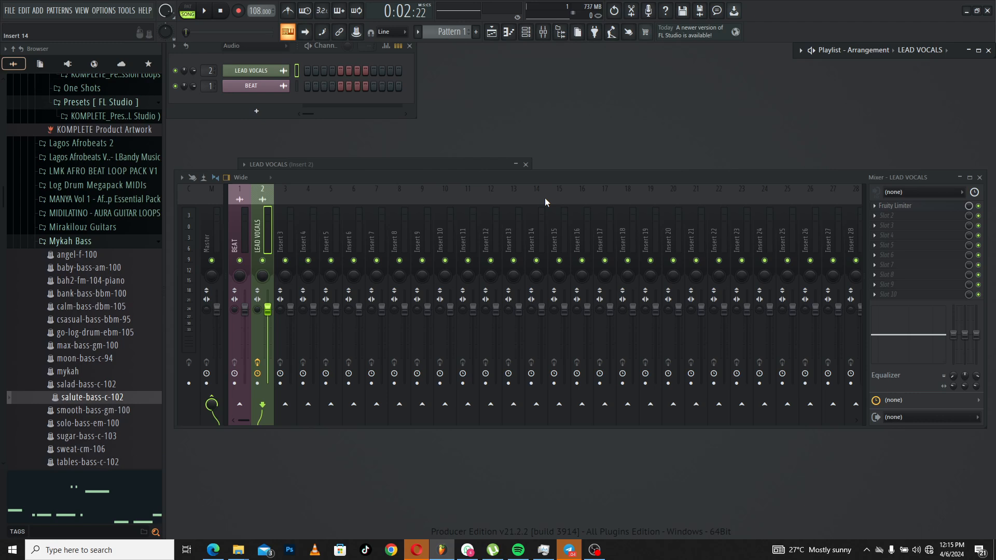
key(ctrl+s)
Step: Load Pitcher in the second effect slot of LEAD VOCALS and set its key to B and scale to Major
click(905, 217)
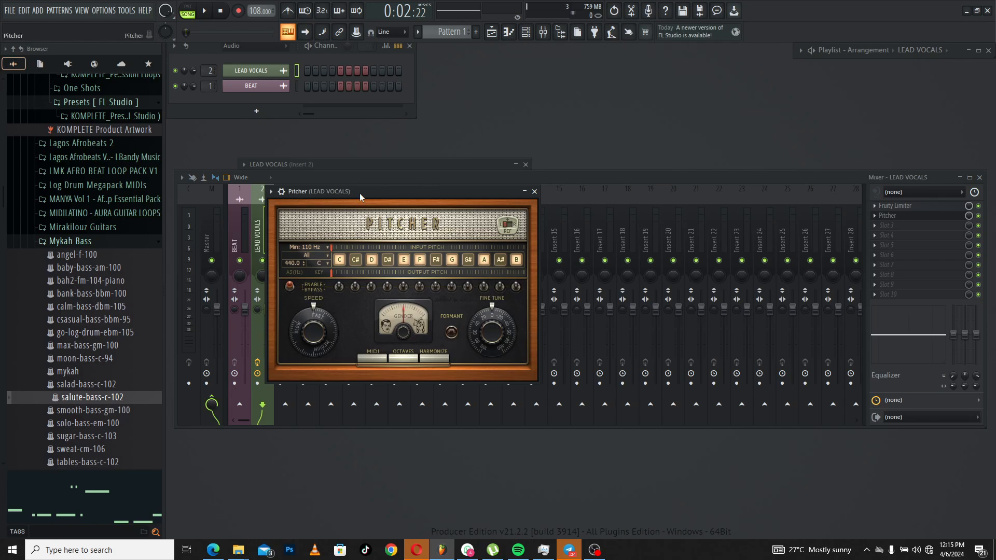
drag(359, 194, 547, 189)
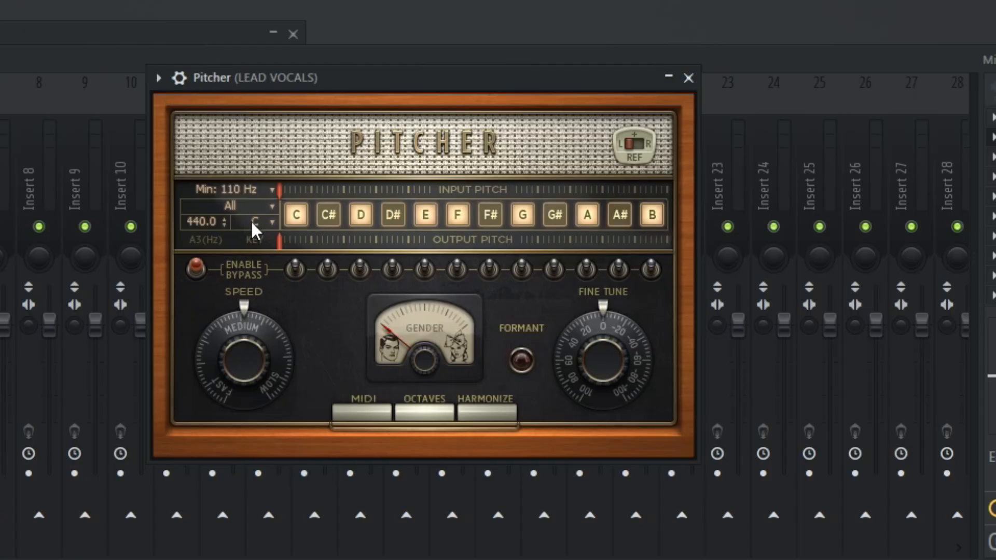
click(250, 220)
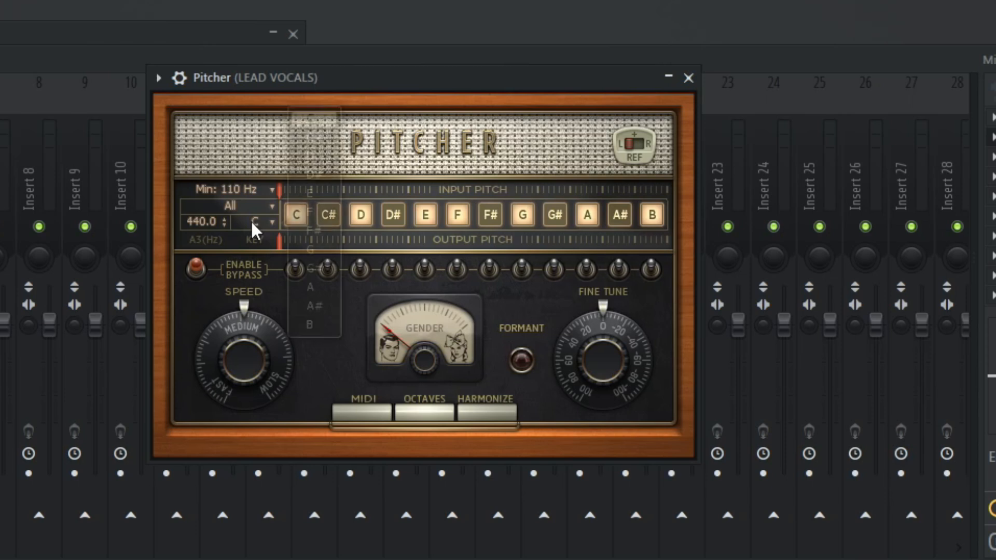
click(307, 324)
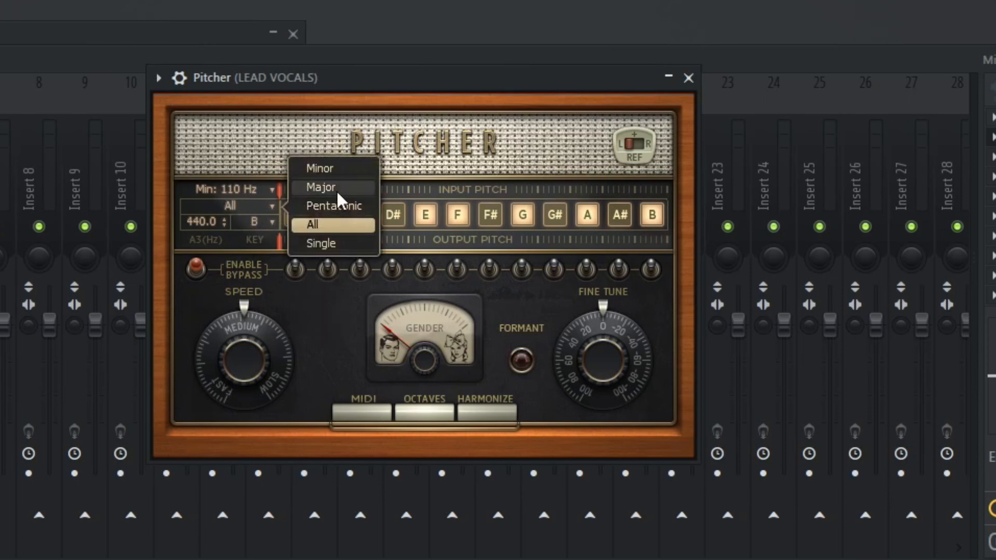
click(320, 187)
Step: Try slow and fast correction speeds in Pitcher, and settle on a medium speed
drag(256, 344, 256, 283)
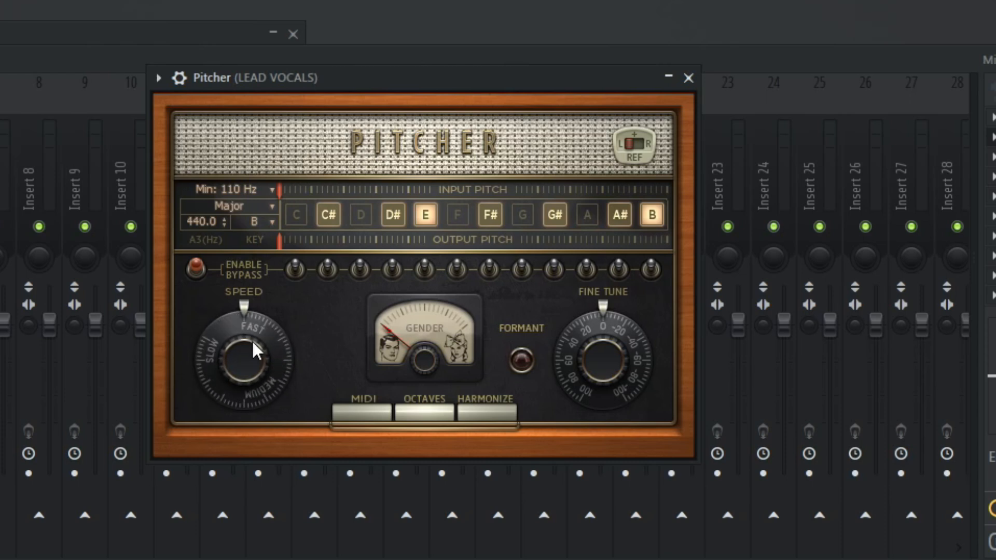
drag(253, 342, 253, 402)
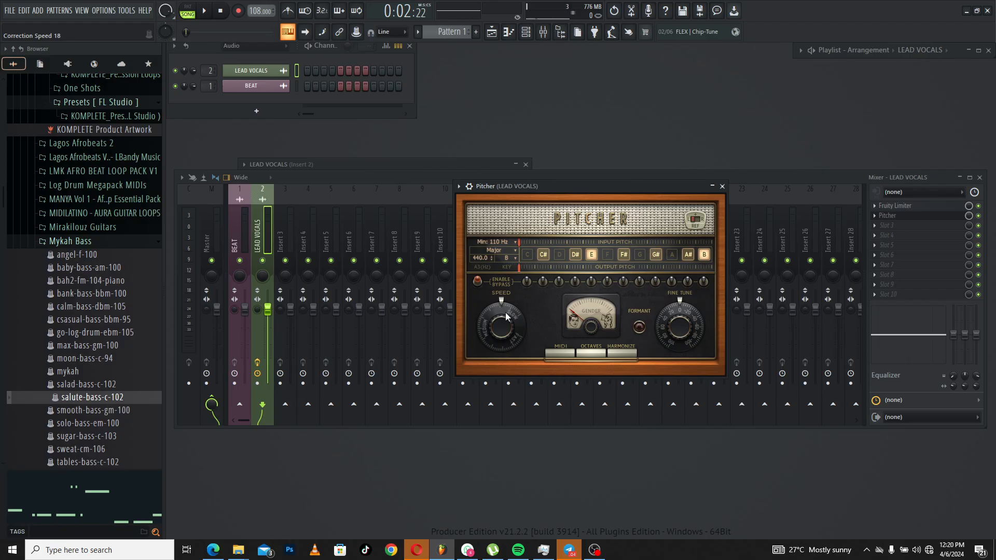
drag(502, 326, 502, 290)
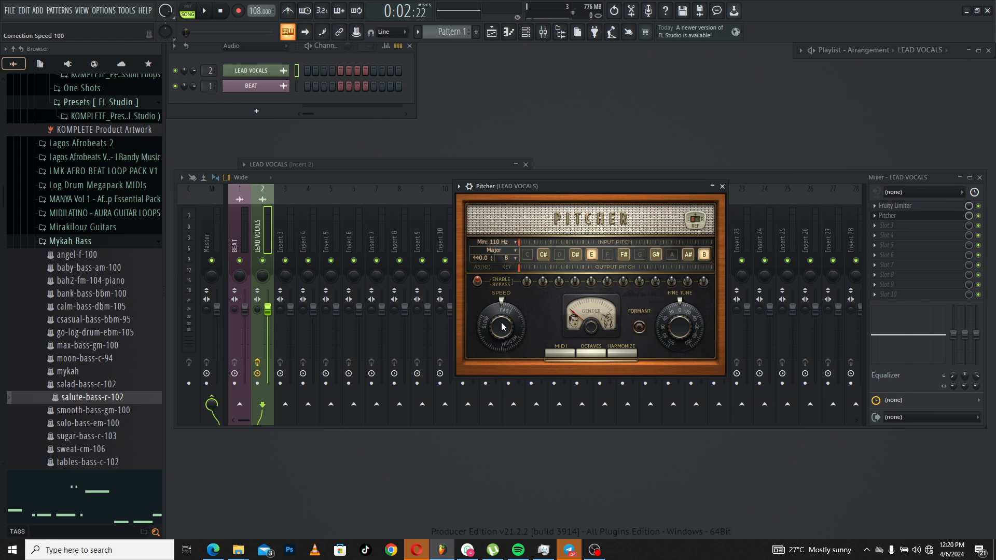
drag(503, 290, 502, 316)
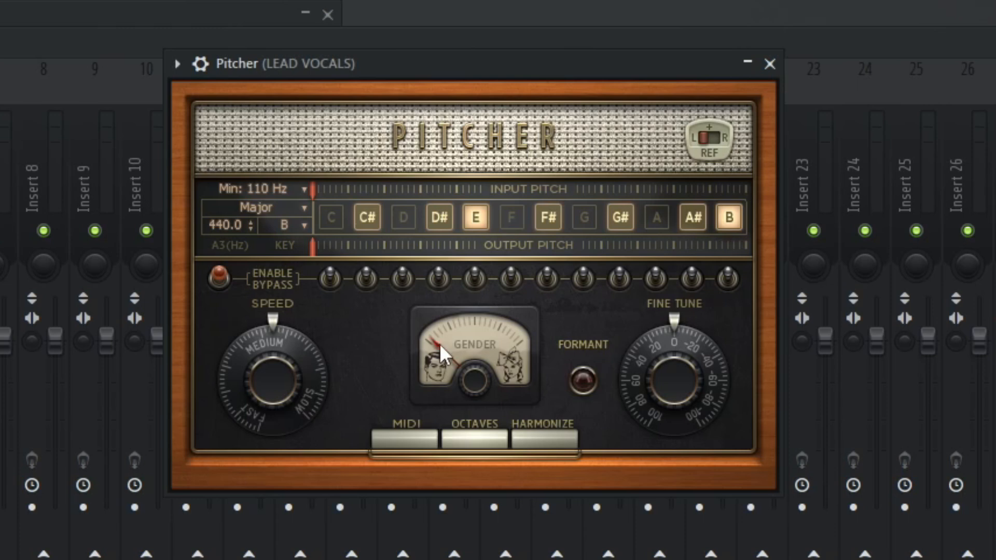
mouse_move(440, 355)
mouse_down()
mouse_move(440, 322)
mouse_move(440, 354)
mouse_up()
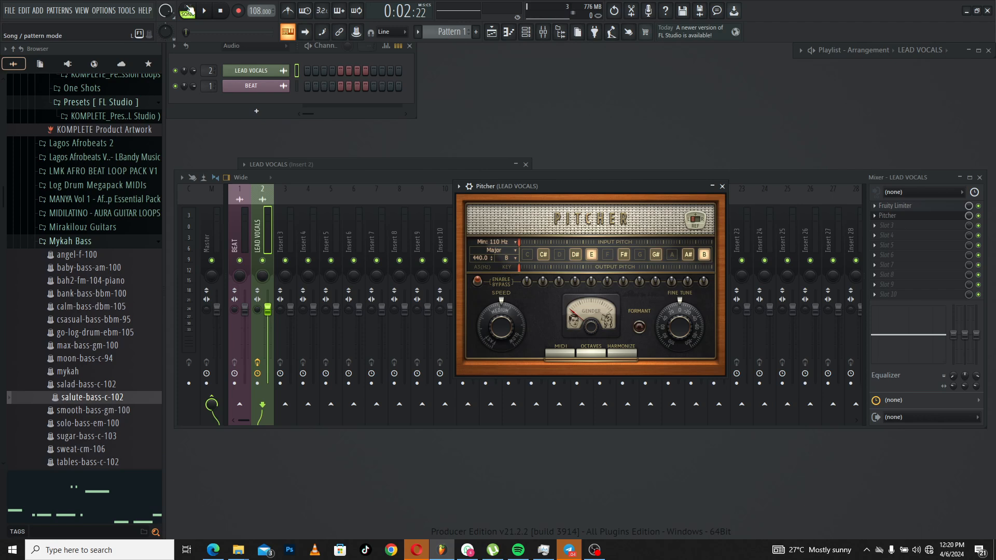
Step: Bring the playlist back into view and play the lead vocals to audition the pitch correction
click(979, 51)
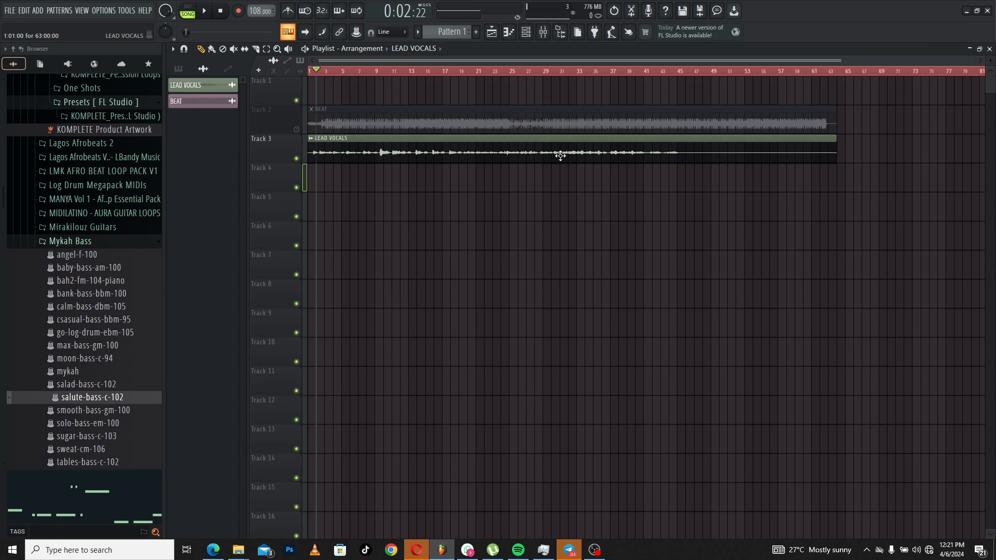
key(space)
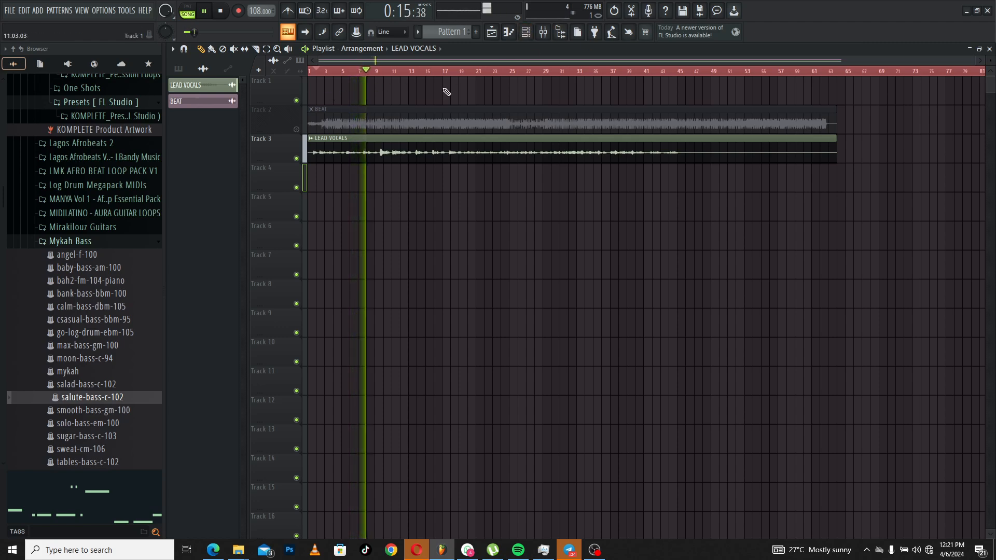
key(space)
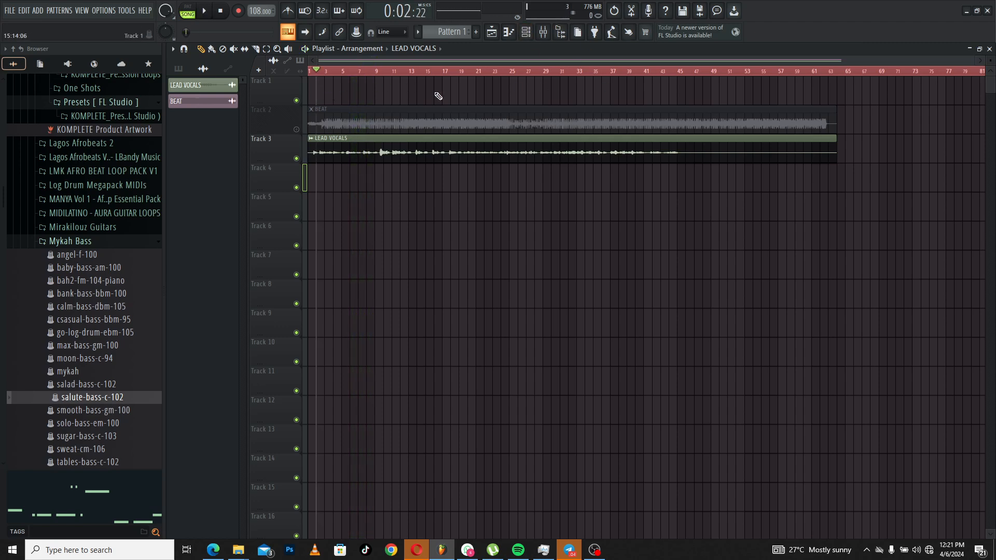
Step: Load Fruity Parametric EQ 2 in the third effect slot of LEAD VOCALS and move its window clear of the track strips
click(542, 32)
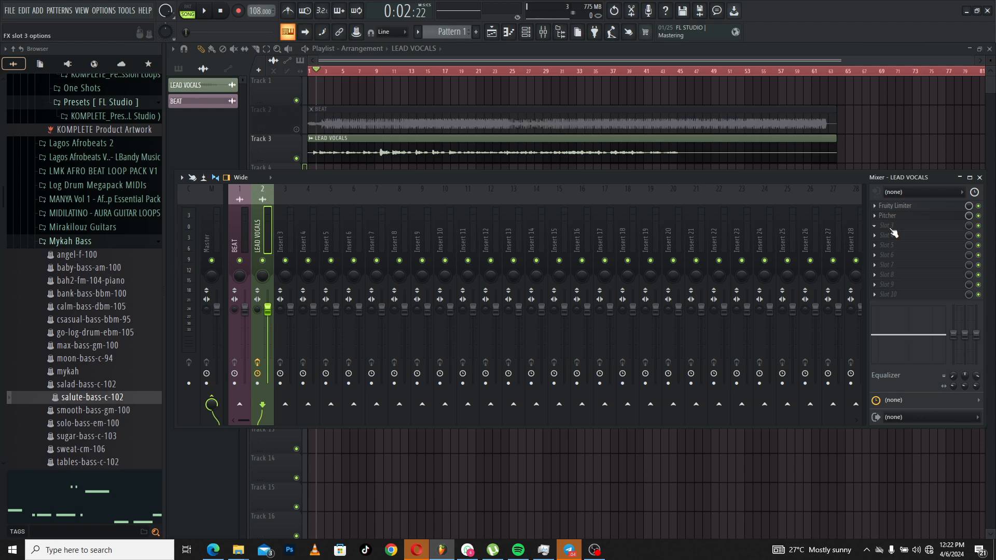
click(892, 230)
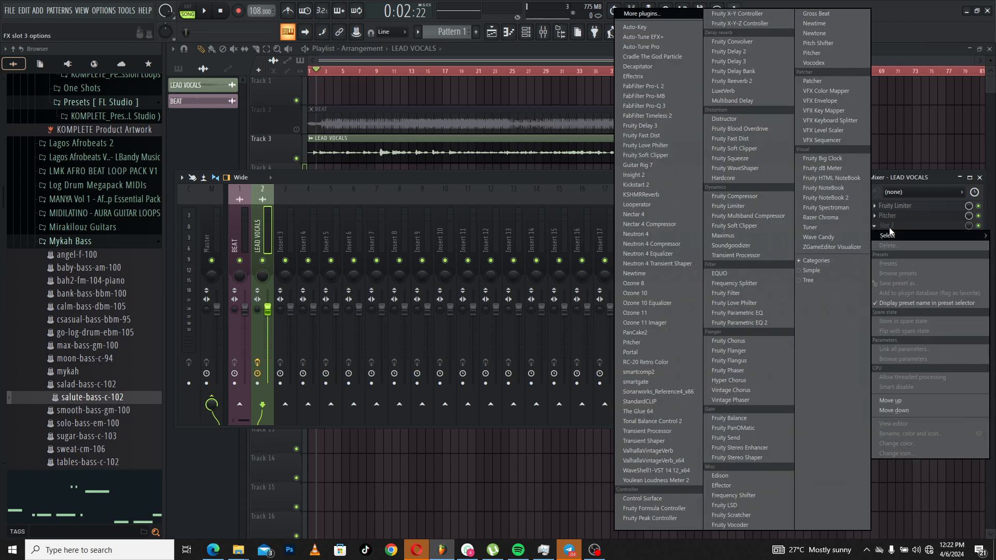
click(767, 325)
drag(233, 97, 584, 100)
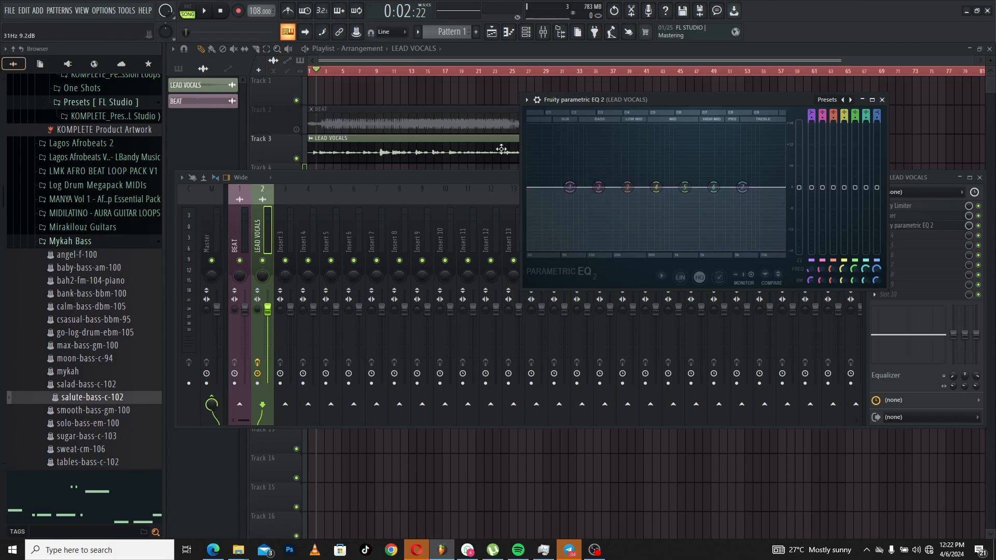
Step: Unmute the BEAT track and lower its mixer volume, checking the balance against the vocals in playback
click(303, 130)
click(543, 32)
click(245, 212)
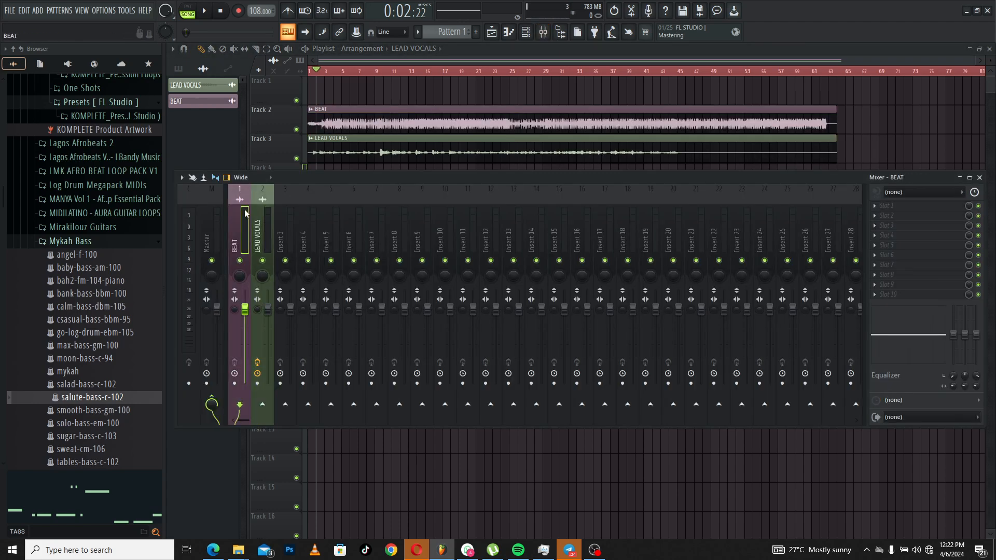
drag(246, 310, 245, 326)
key(space)
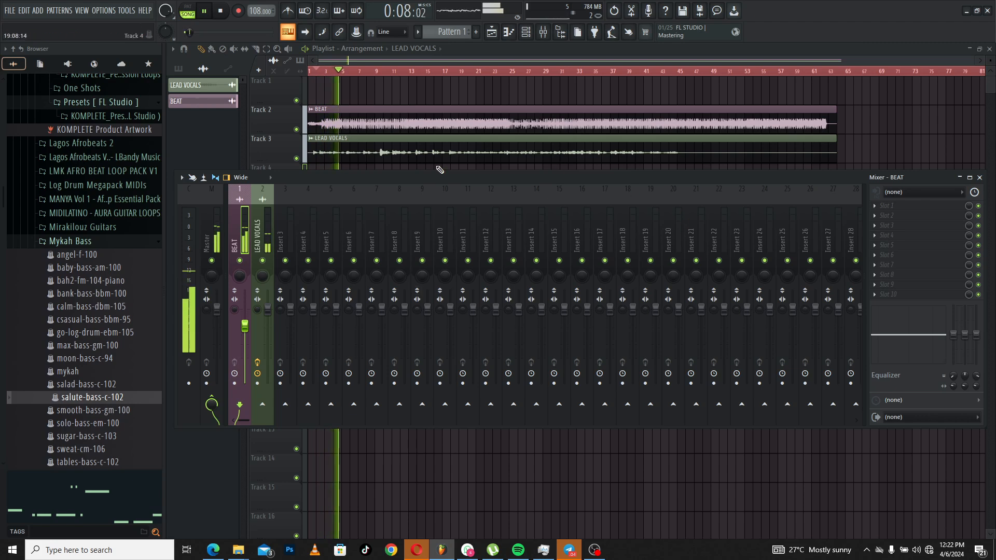
click(226, 17)
Step: In the LEAD VOCALS parametric EQ, change band 1 to a high-pass filter and set its frequency to about 107 Hz
click(266, 209)
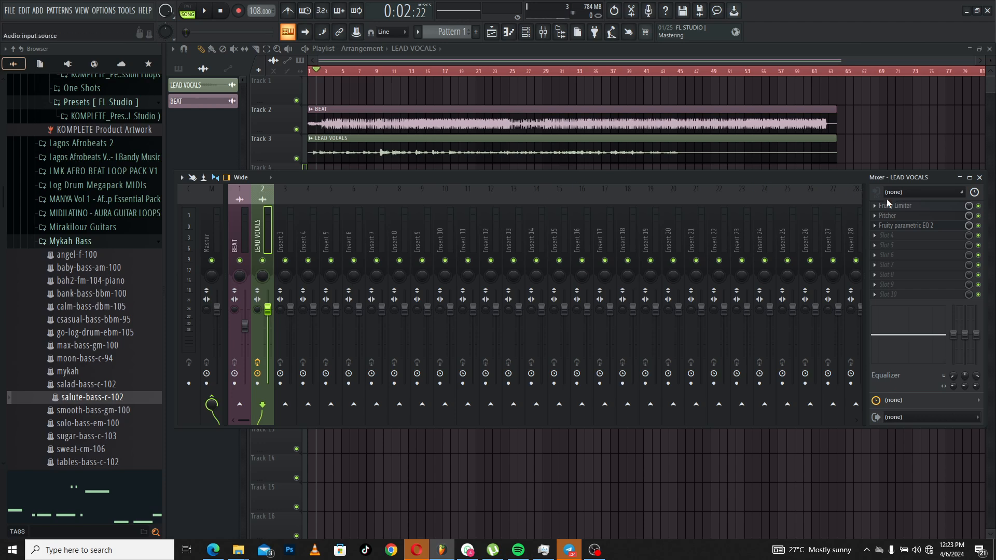
click(905, 228)
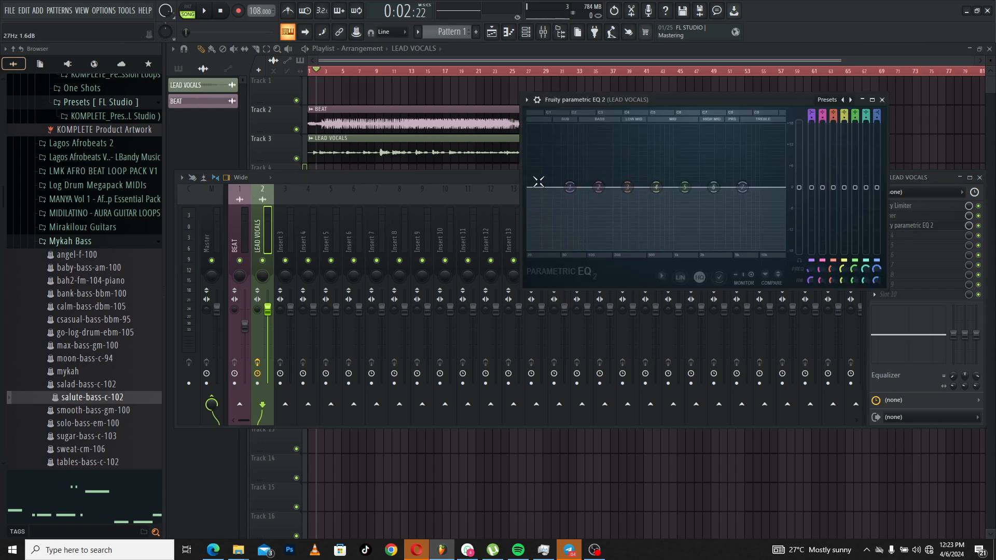
right_click(216, 283)
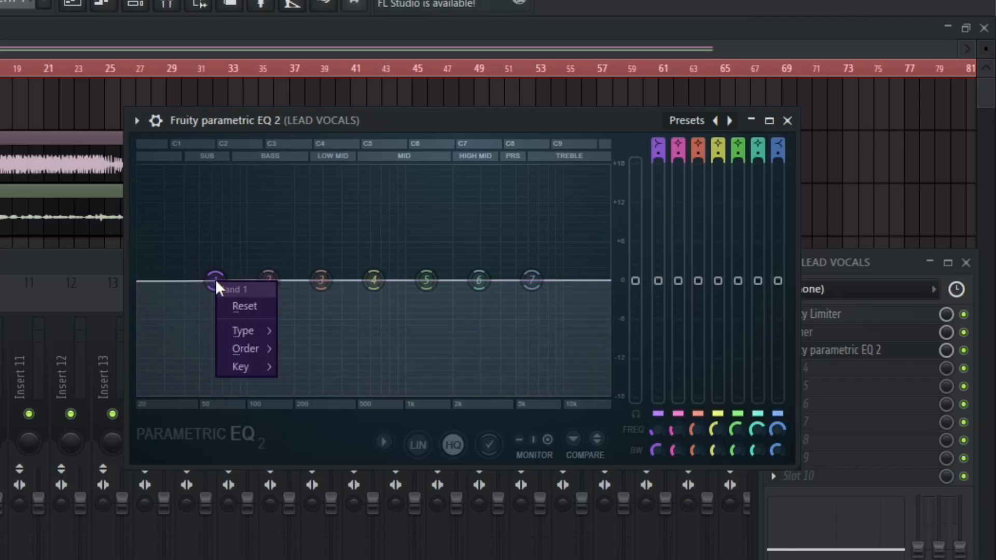
right_click(217, 283)
right_click(217, 282)
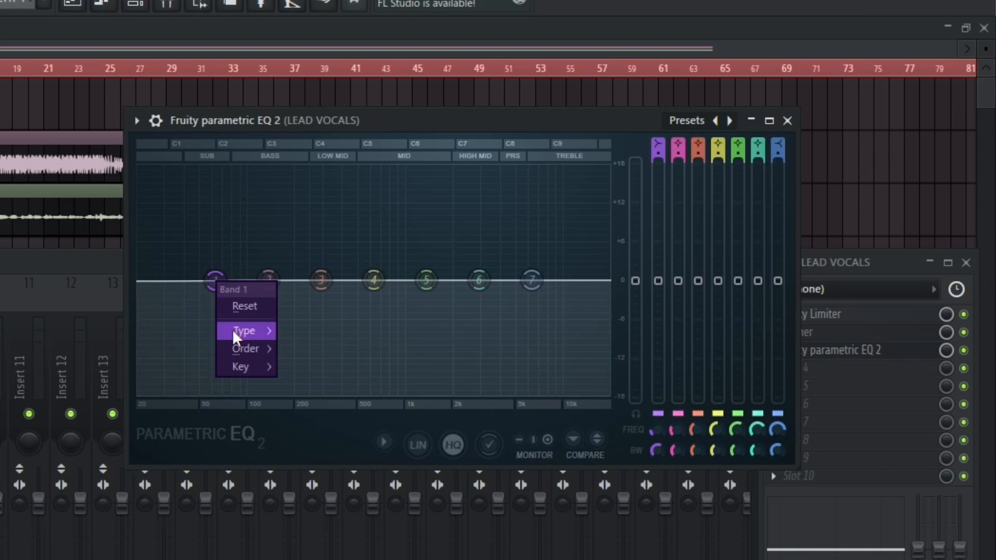
mouse_move(233, 334)
click(314, 384)
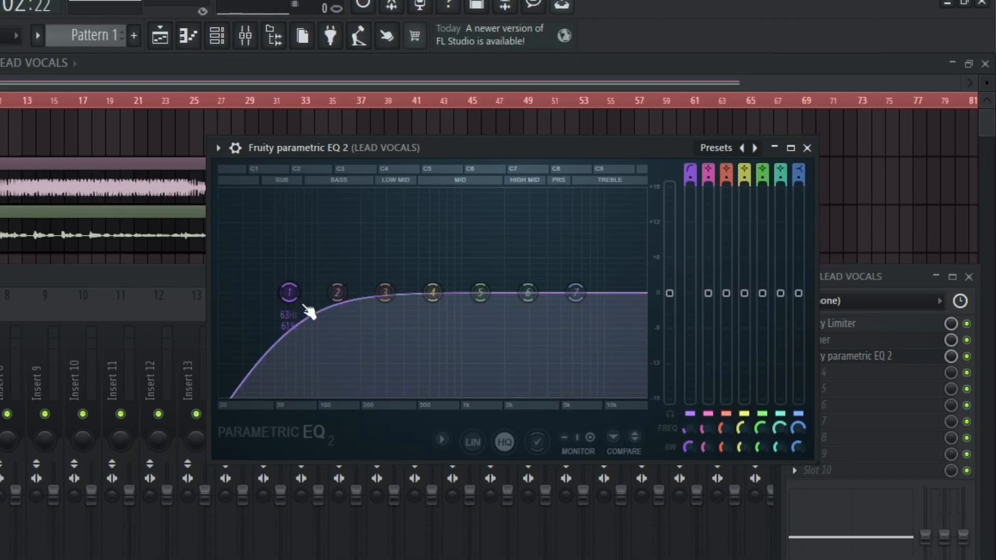
drag(291, 293, 353, 293)
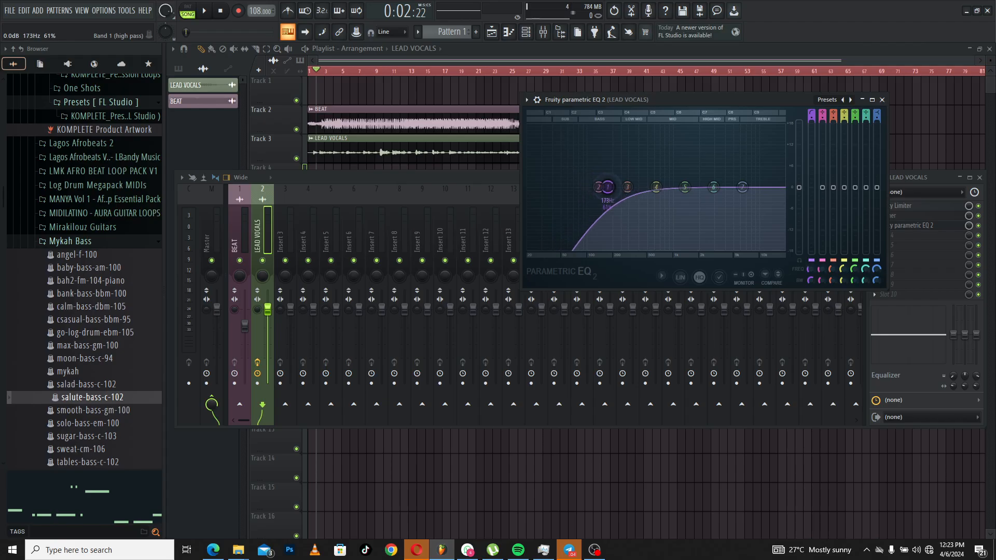
drag(608, 187, 594, 189)
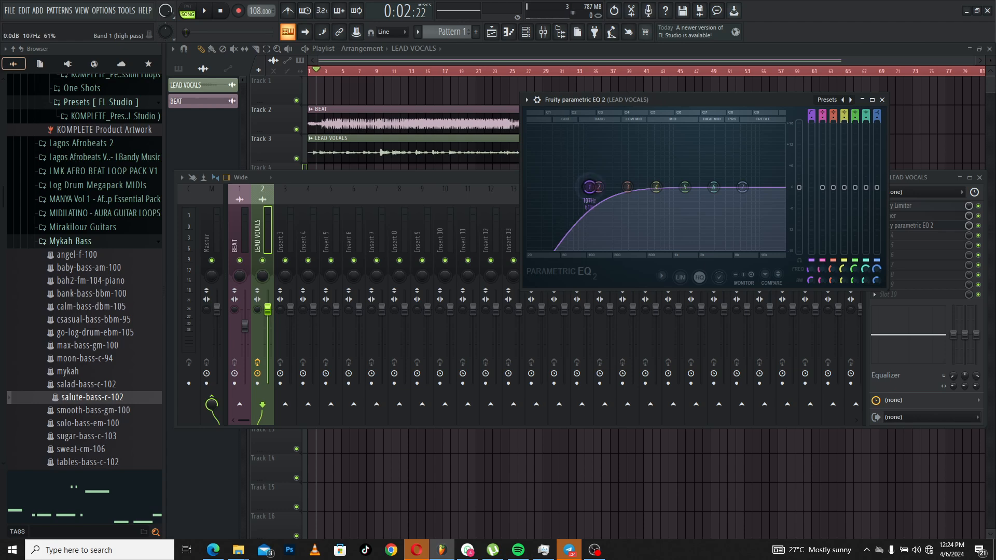
Step: Mute the BEAT track and raise the vocal EQ's high-pass frequency to about 201 Hz while playing the vocals
click(297, 129)
click(546, 33)
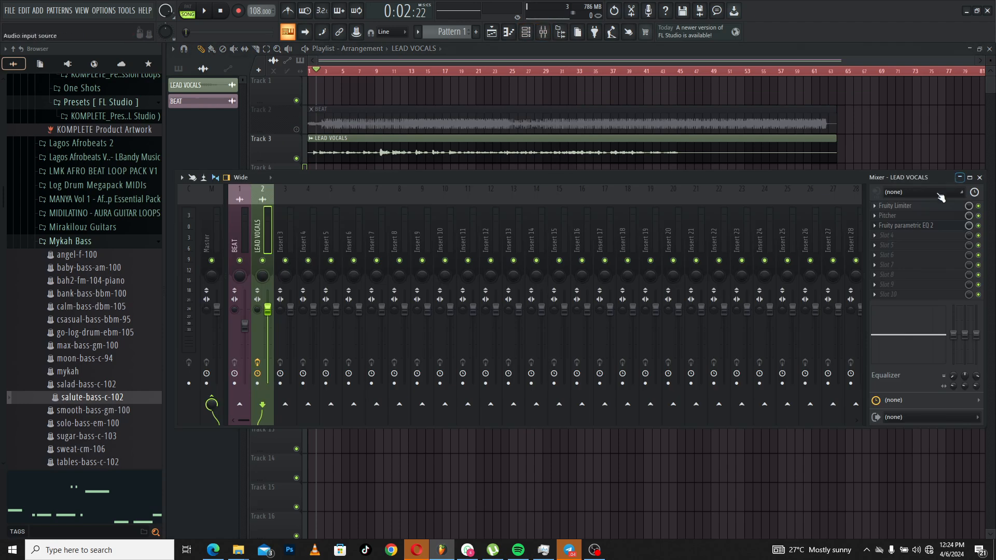
click(911, 225)
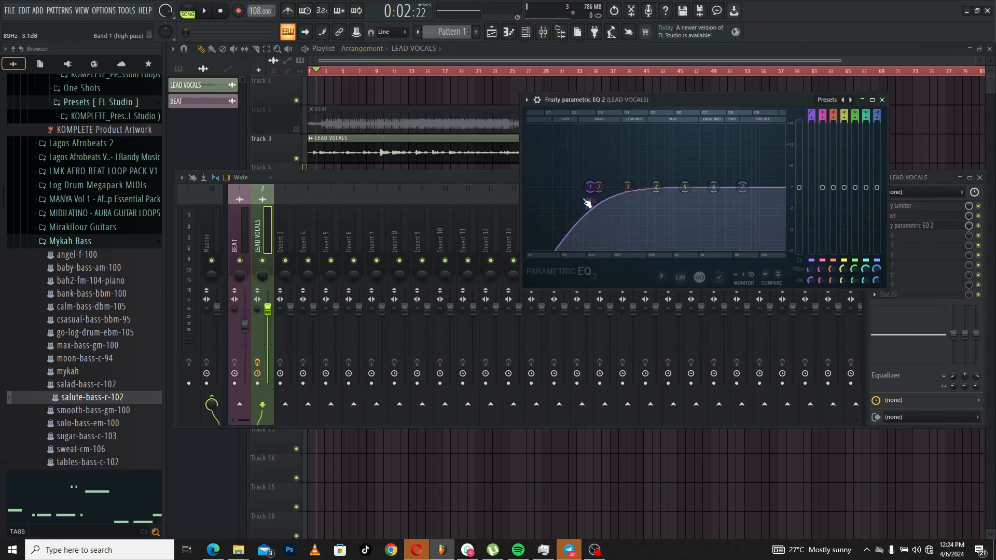
key(space)
drag(595, 186, 615, 188)
key(space)
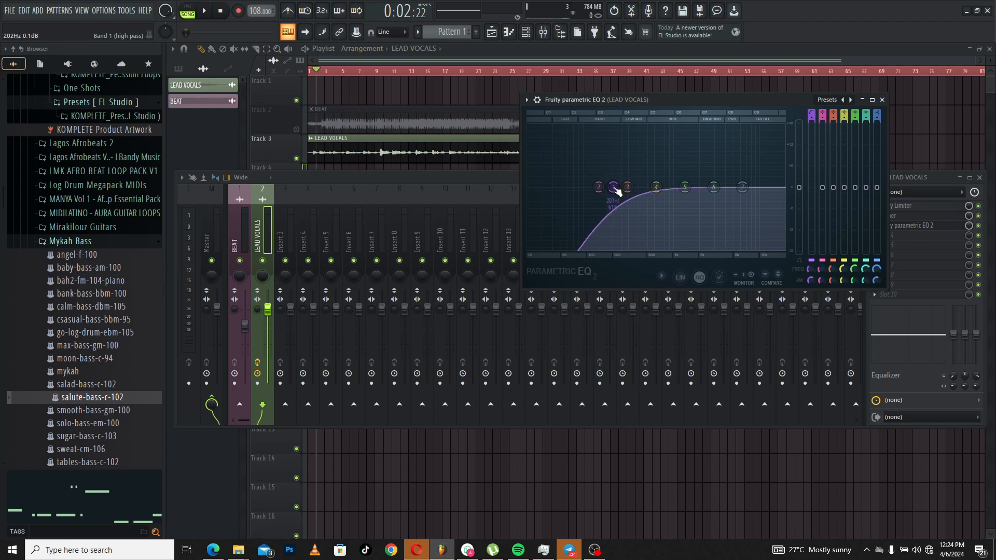
Step: Save the project and lower the LEAD VOCALS EQ's band 1 high-pass frequency to about 184 Hz during playback
key(ctrl+s)
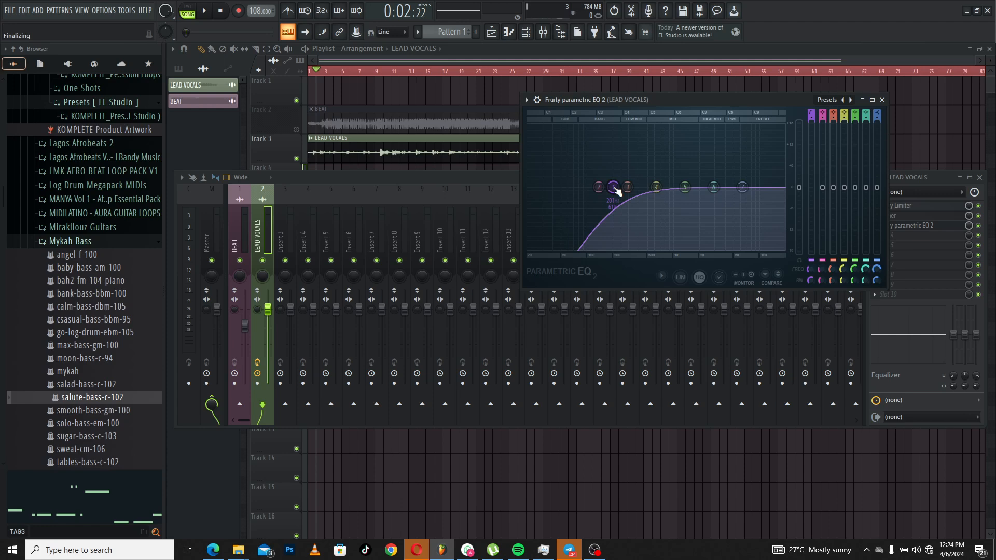
key(space)
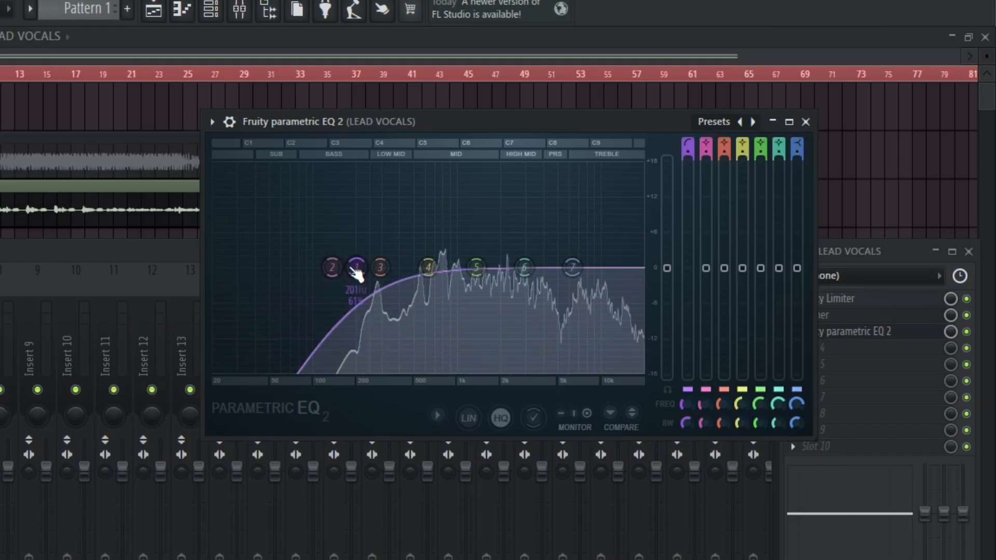
drag(353, 270, 365, 294)
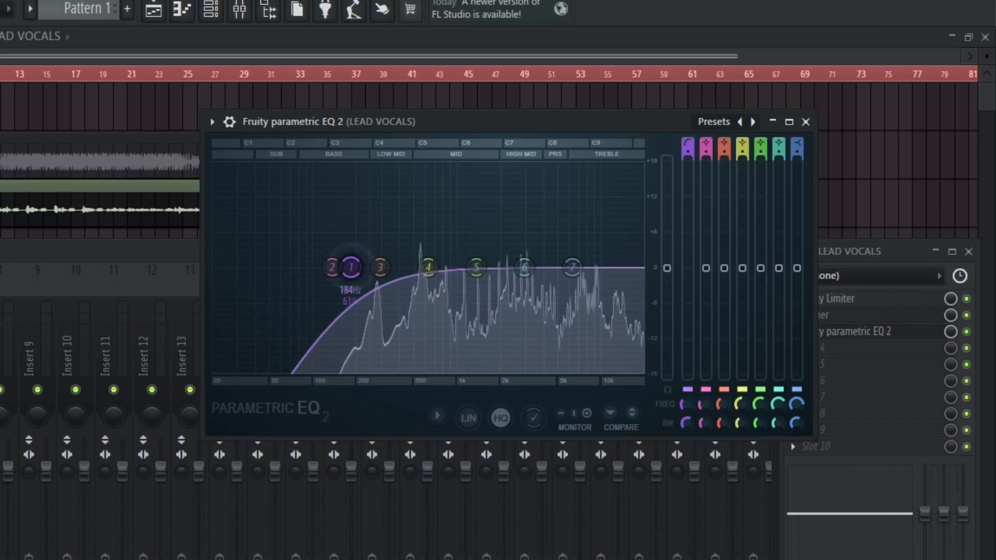
Step: Compare the vocals with the parametric EQ bypassed and enabled, lower its high-pass frequency slightly further, and leave the EQ switched off
click(967, 332)
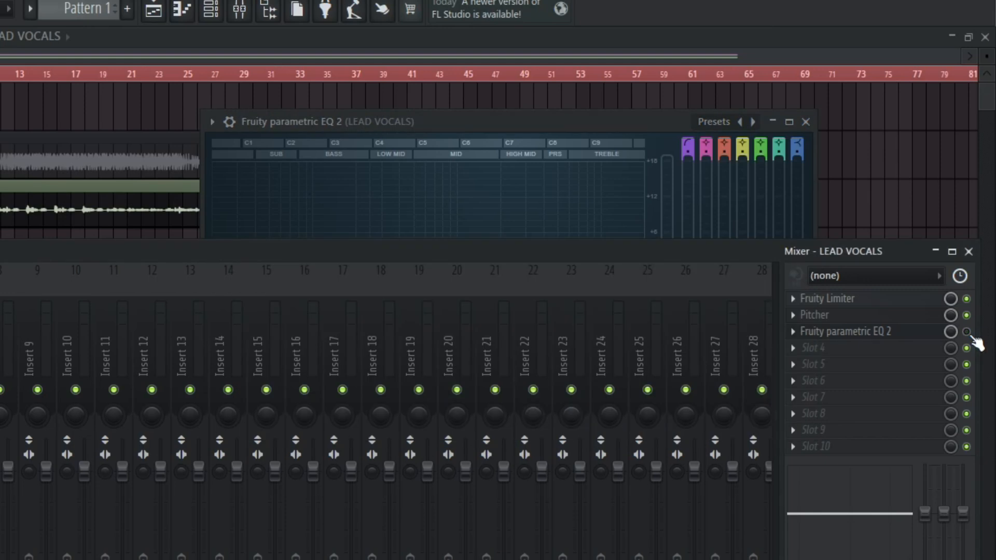
click(967, 332)
click(542, 120)
drag(353, 267, 339, 267)
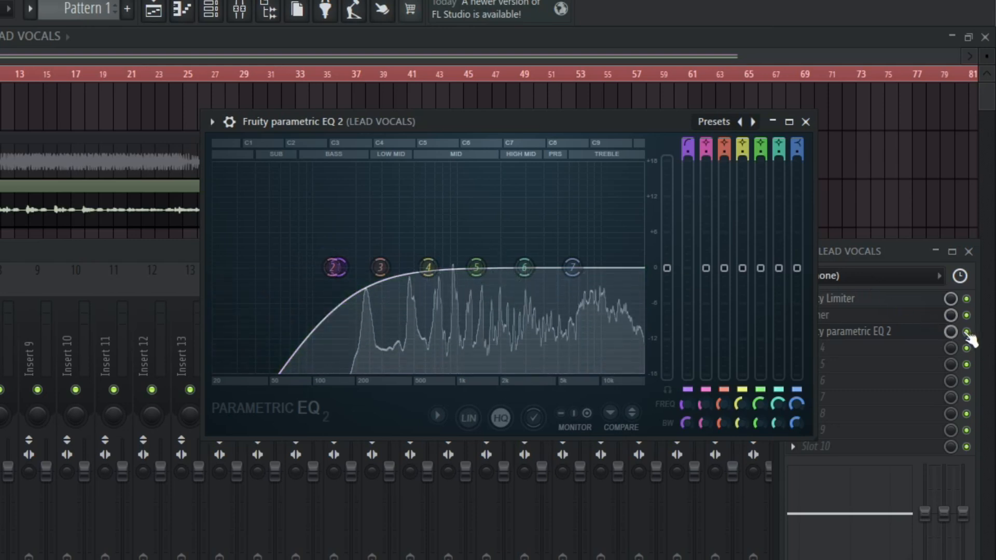
click(967, 332)
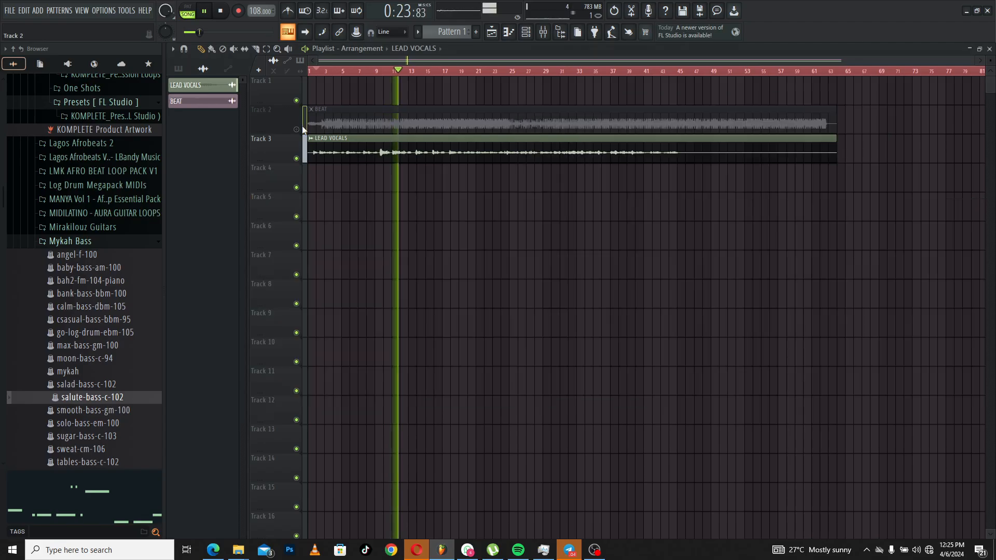
Step: Unmute the BEAT playlist track, stop playback, and minimize the playlist to bring the vocal EQ window forward and shift it slightly
click(301, 128)
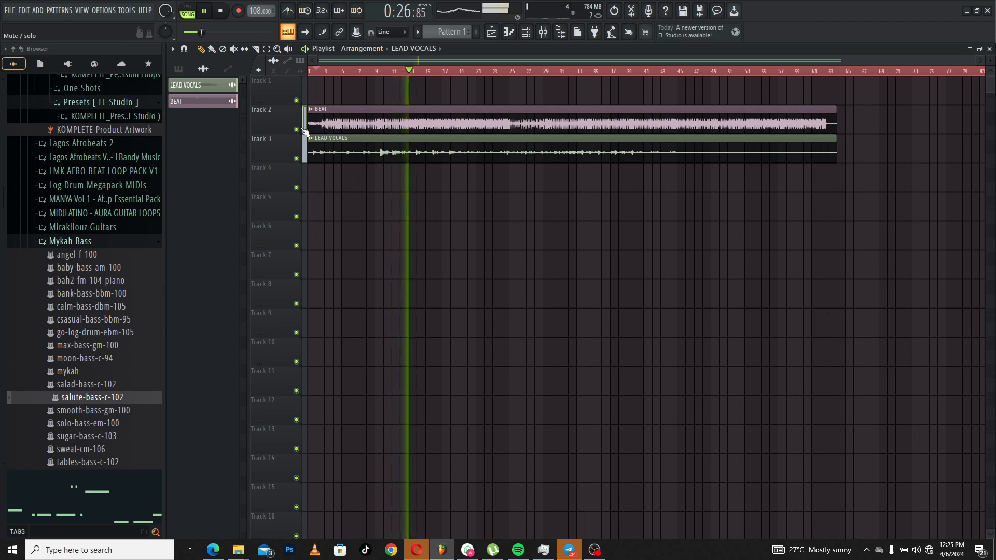
key(space)
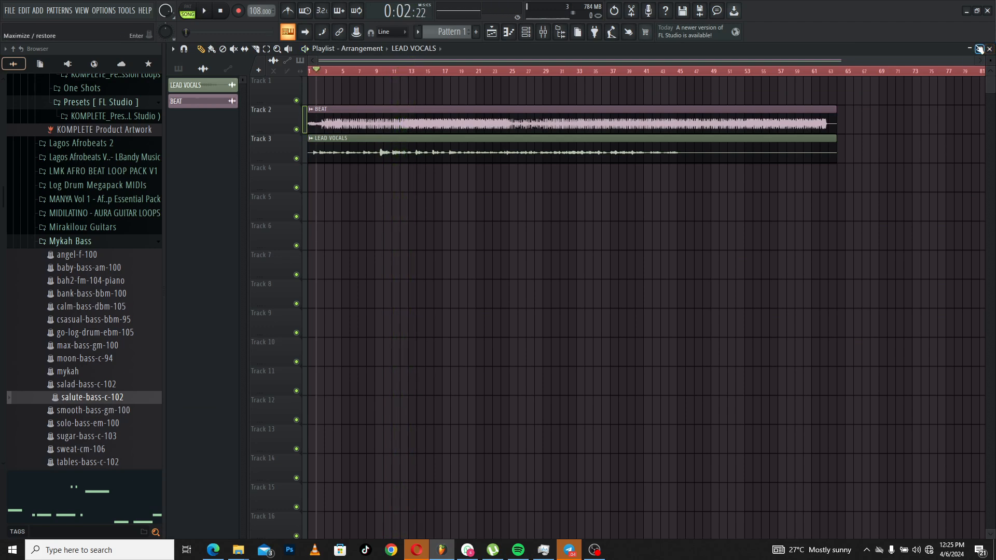
click(970, 49)
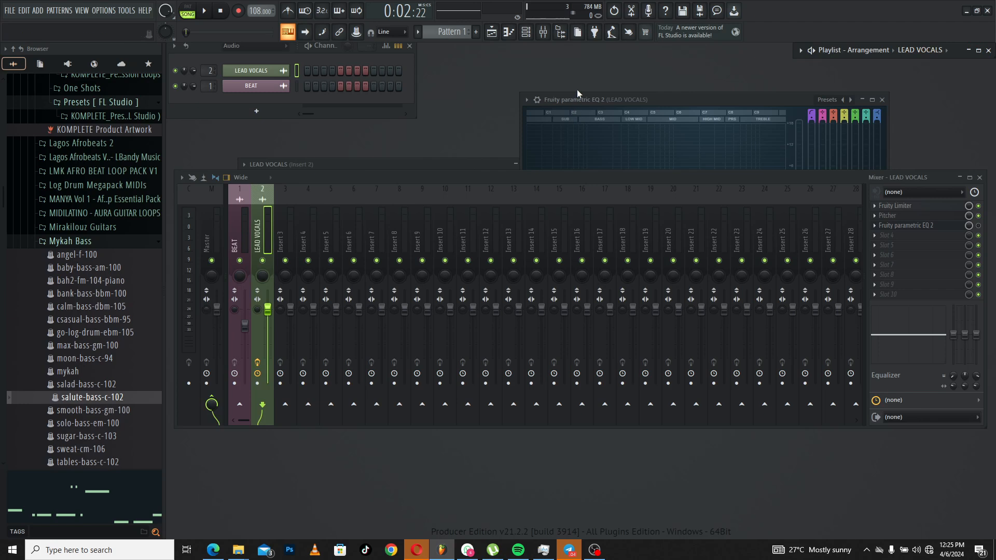
drag(577, 95, 528, 87)
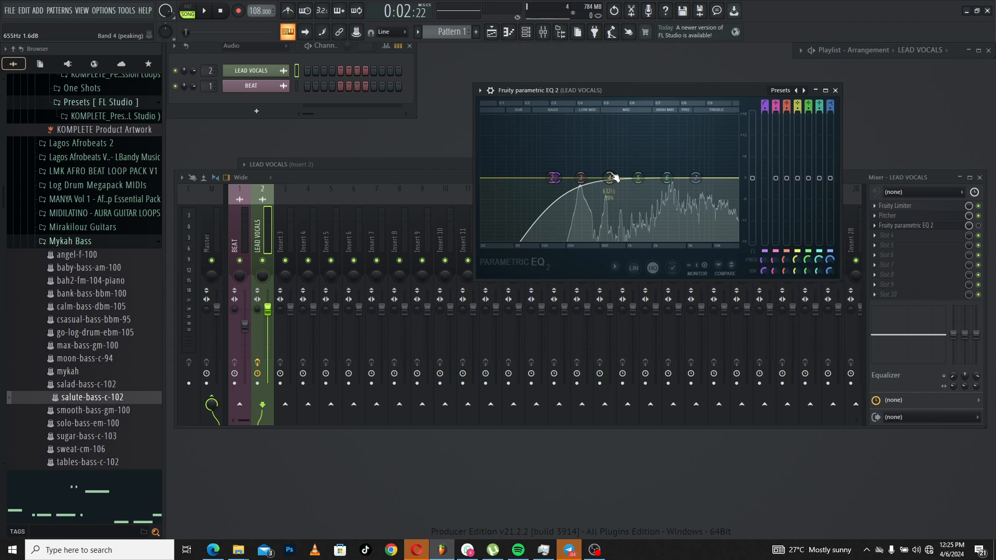
Step: Narrow EQ band 4 to a 9% bandwidth, sweep it as a strong boost to about 1174 Hz, and return its gain to about 0 dB
drag(615, 179, 616, 157)
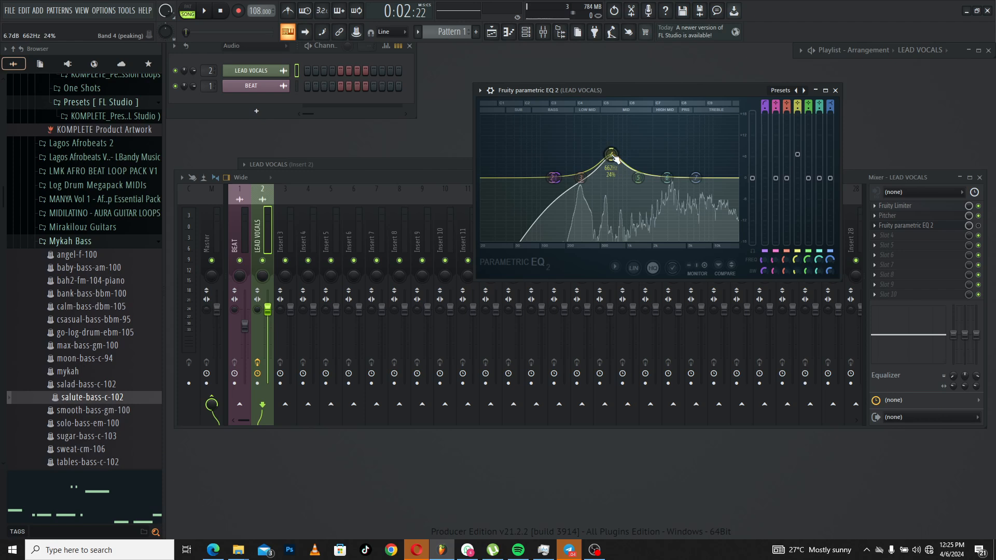
drag(797, 271, 797, 269)
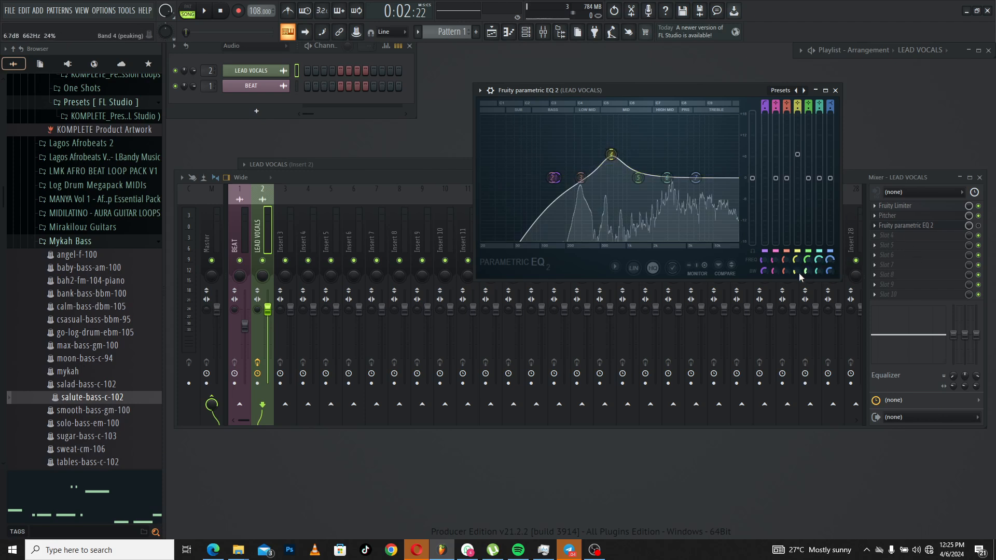
drag(688, 384, 688, 408)
drag(180, 65, 183, 57)
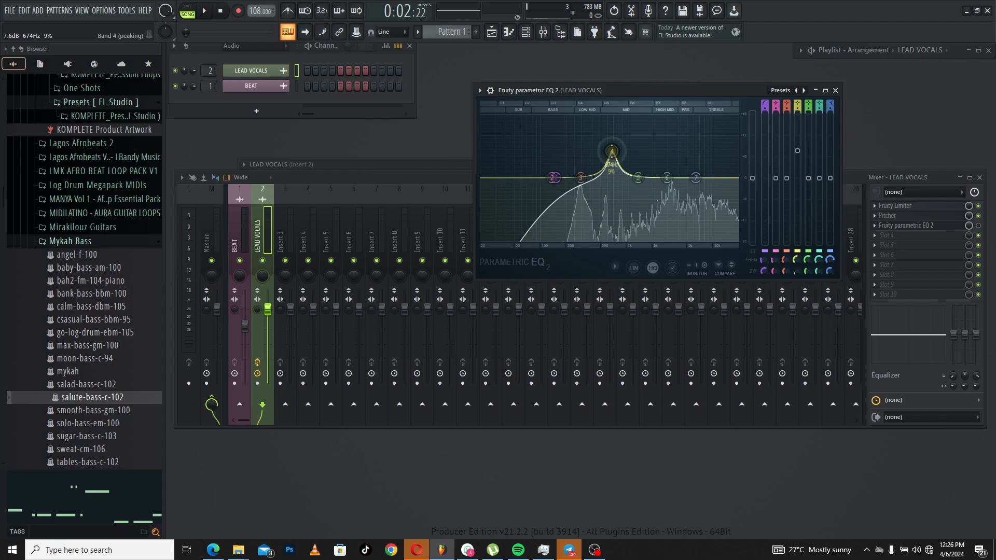
drag(612, 151, 633, 117)
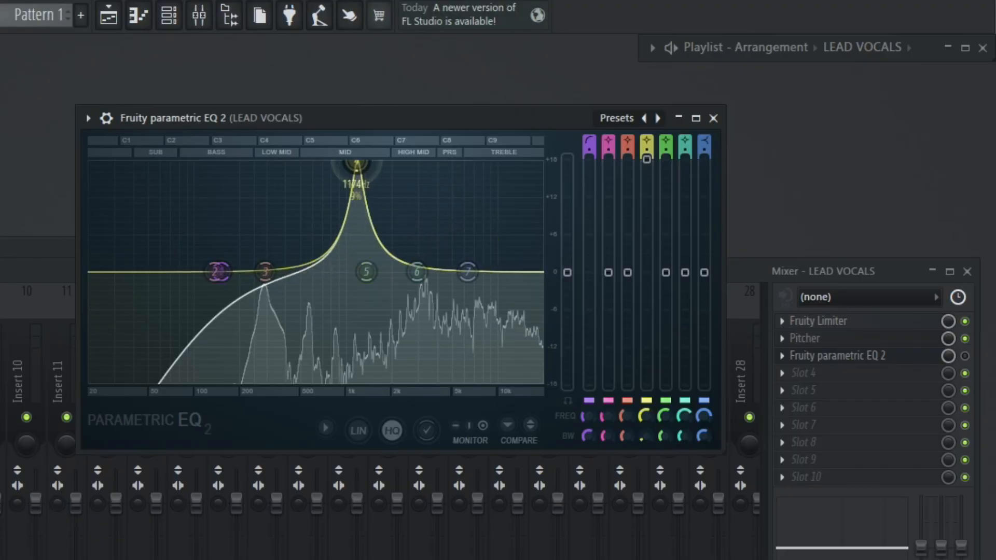
drag(357, 165, 361, 276)
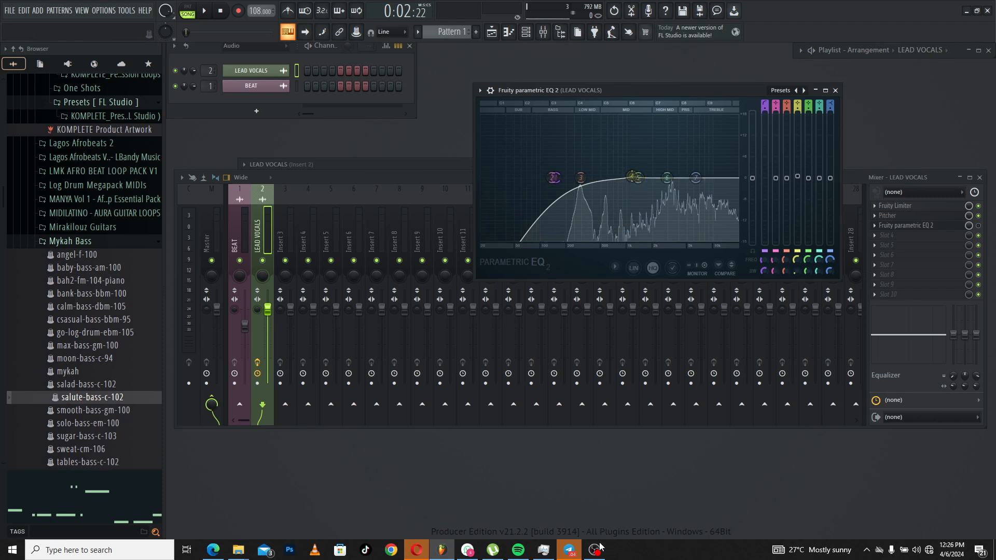
Step: Enable the vocal EQ during playback, cut band 4 about 4.4 dB near 3076 Hz, and gently cut bands 5 and 6 in the low mids
key(space)
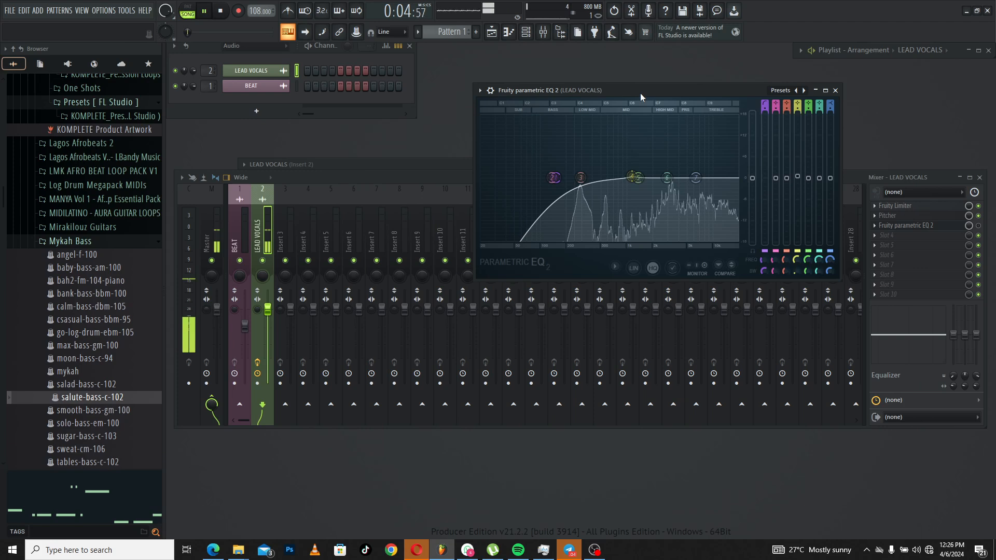
click(979, 226)
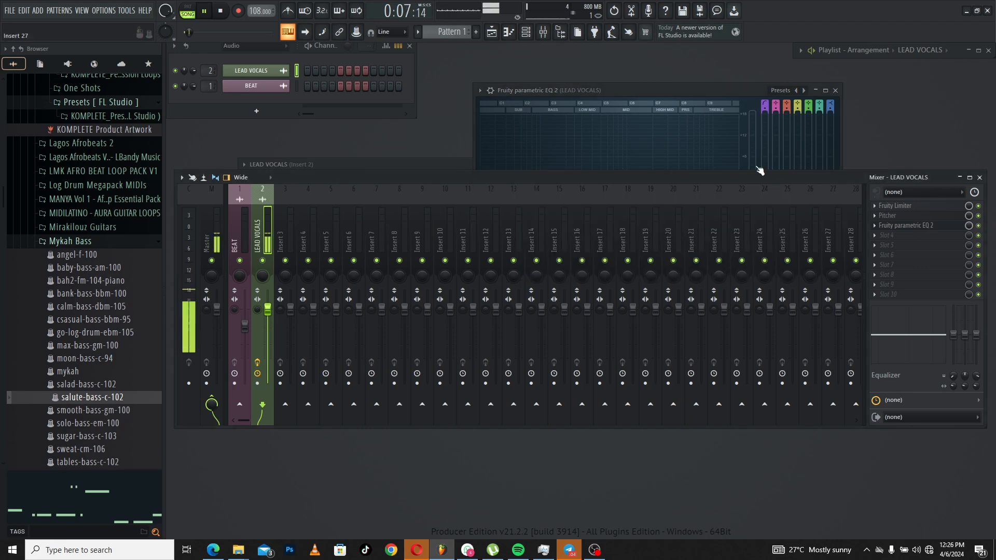
click(654, 90)
drag(633, 171, 669, 188)
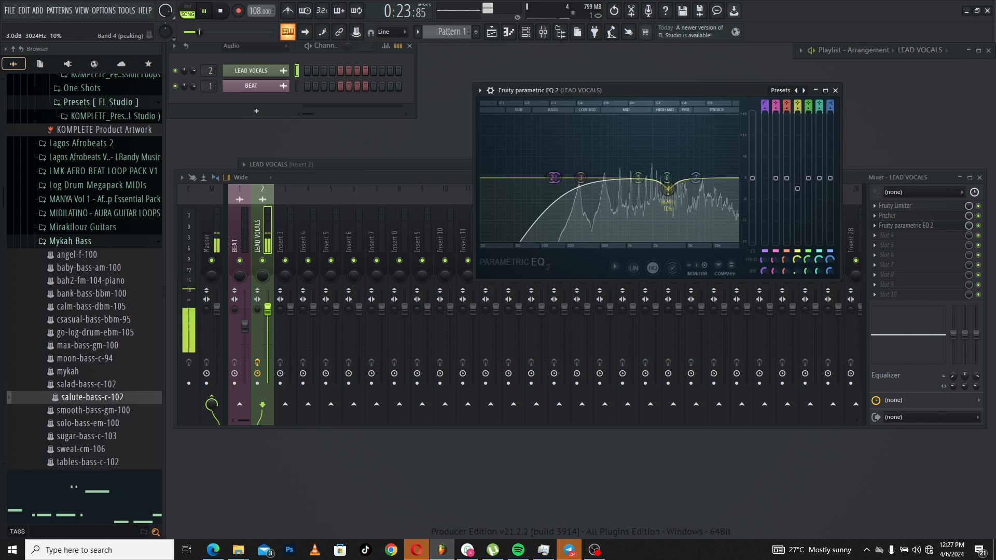
drag(669, 188, 669, 194)
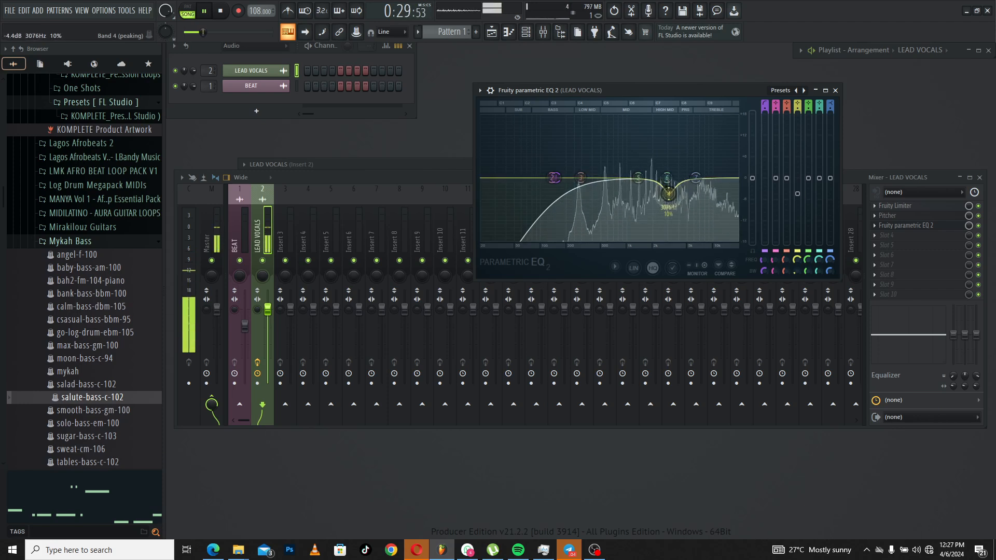
drag(638, 178, 582, 185)
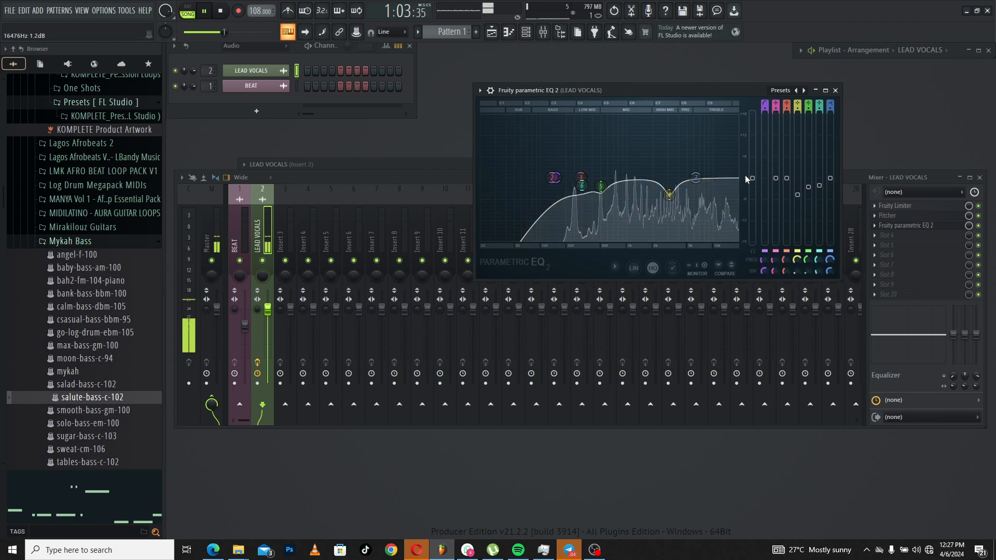
key(space)
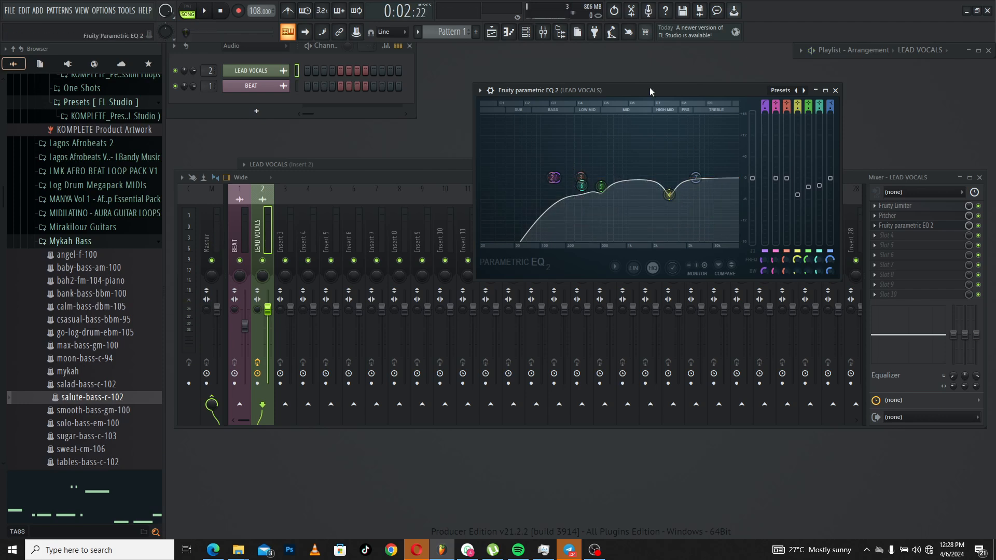
Step: Try a narrow band 3 cut of about 3.4 dB at about 967 Hz with 4% bandwidth, and reset the band
drag(581, 177, 625, 189)
scroll(624, 174, down, 5)
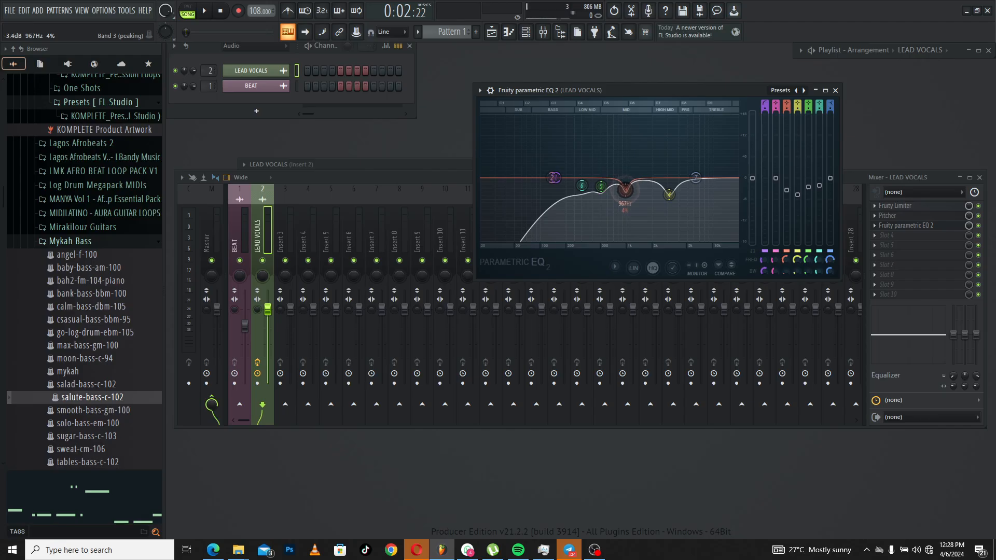
drag(625, 187, 627, 179)
right_click(627, 178)
click(631, 190)
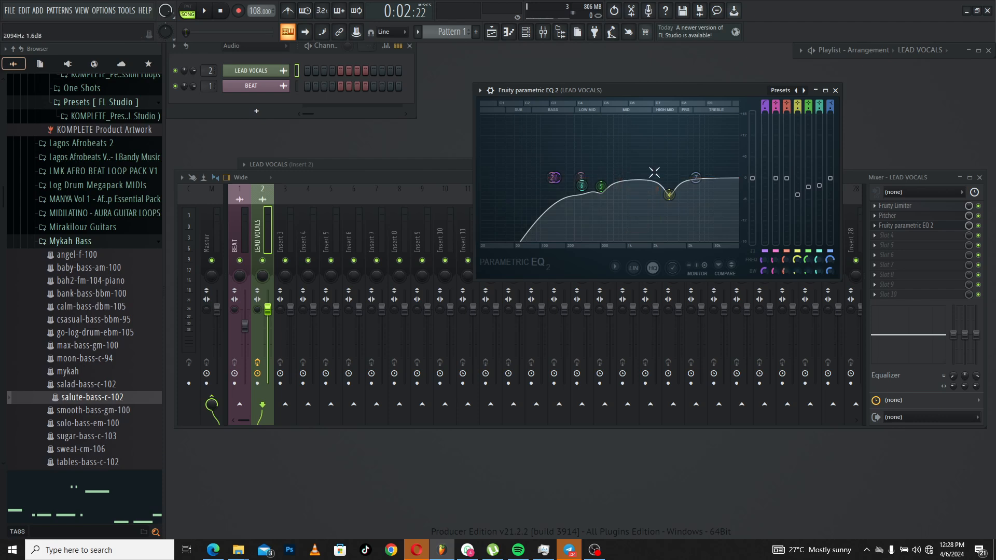
Step: Compare the LEAD VOCALS sound with the parametric EQ bypassed and enabled, leaving the EQ switched on
drag(669, 194, 670, 194)
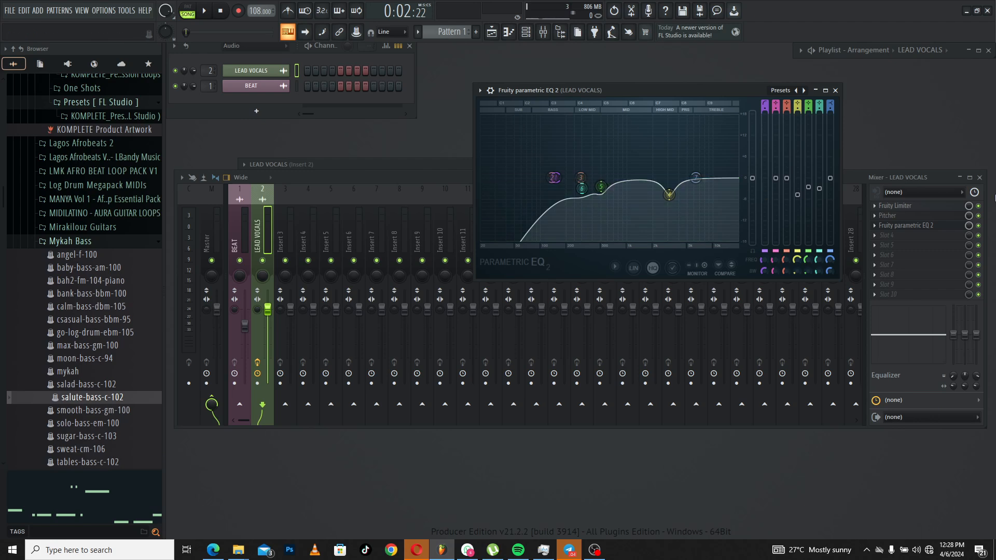
click(418, 178)
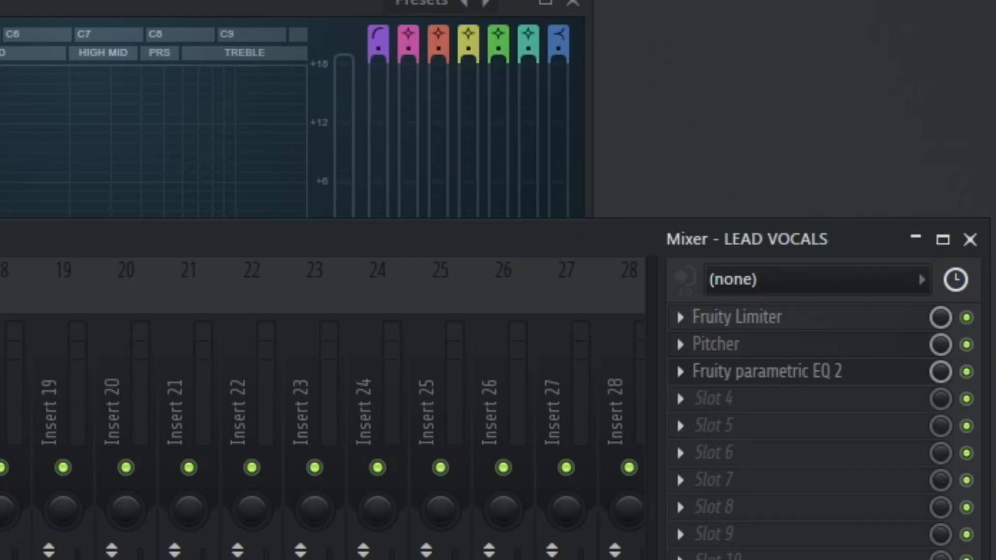
click(966, 372)
click(967, 372)
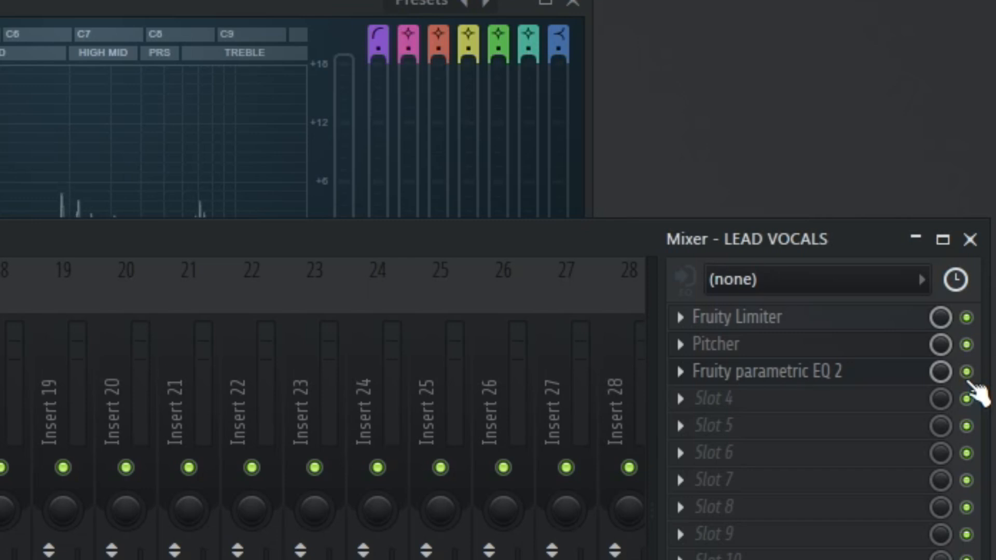
click(967, 374)
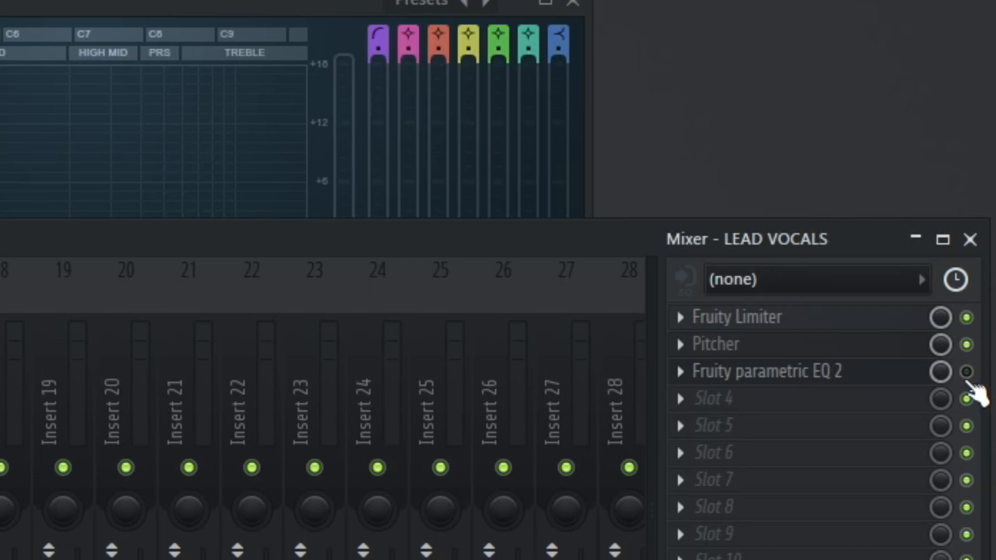
click(966, 374)
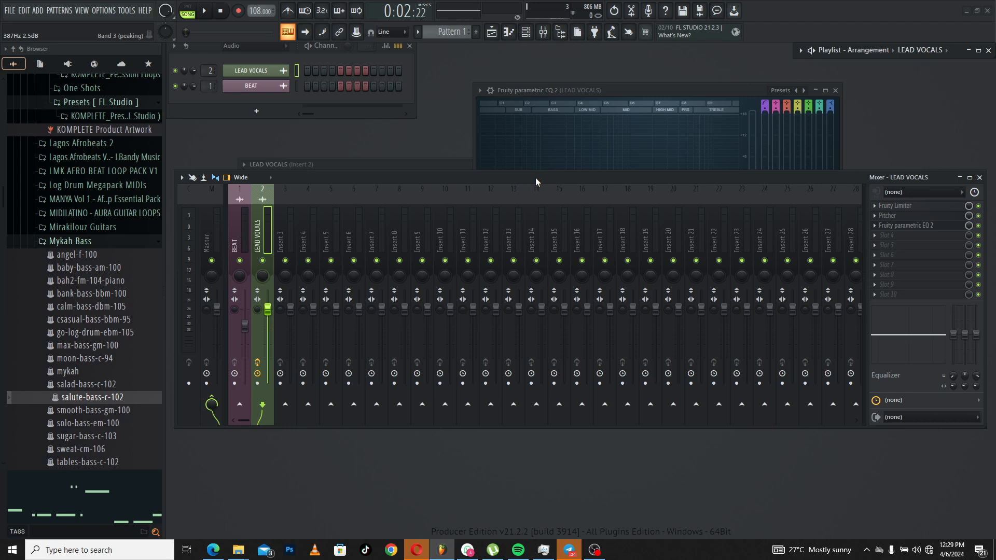
Step: Bring up the playlist, move the playhead to the loud vocal passage at about bar 9, and minimize the playlist again
click(979, 50)
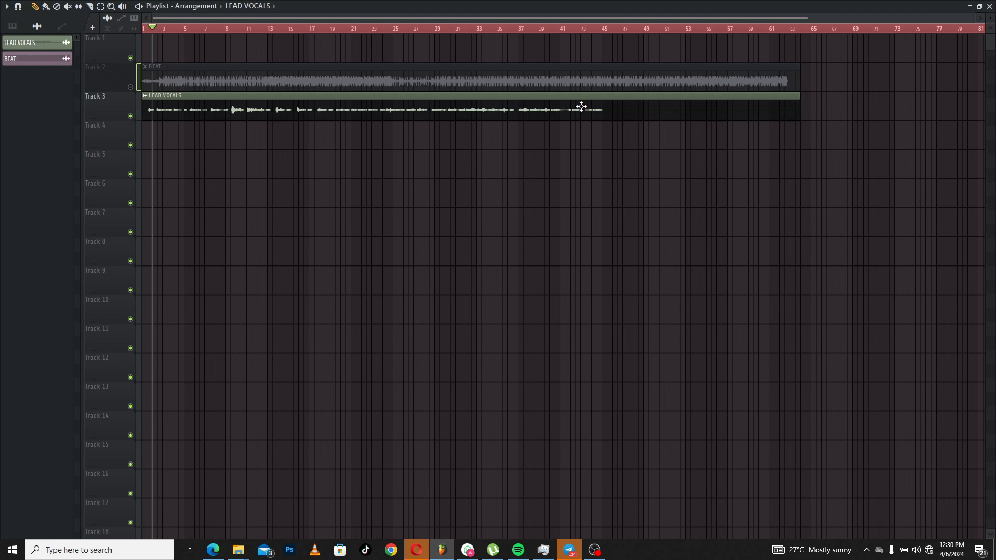
drag(232, 30, 235, 32)
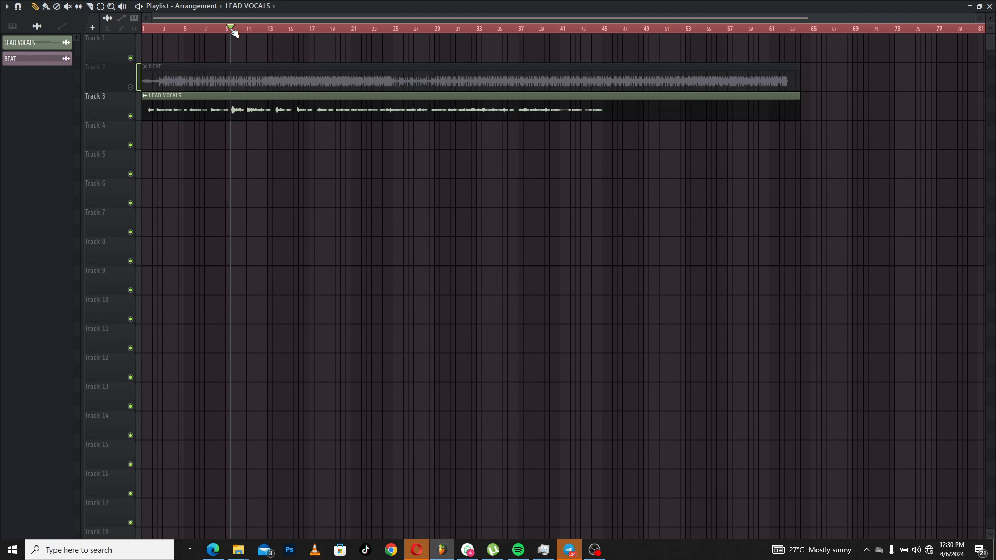
click(969, 6)
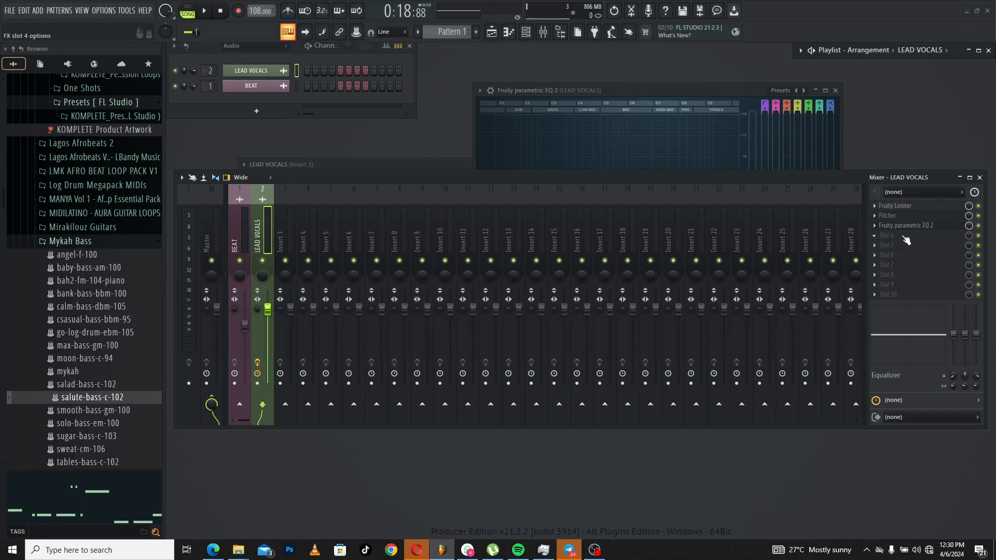
Step: Load Fruity Compressor in the fourth LEAD VOCALS effect slot, move its window over the mixer, and set ratio 2.8:1 and release 168 ms
click(906, 240)
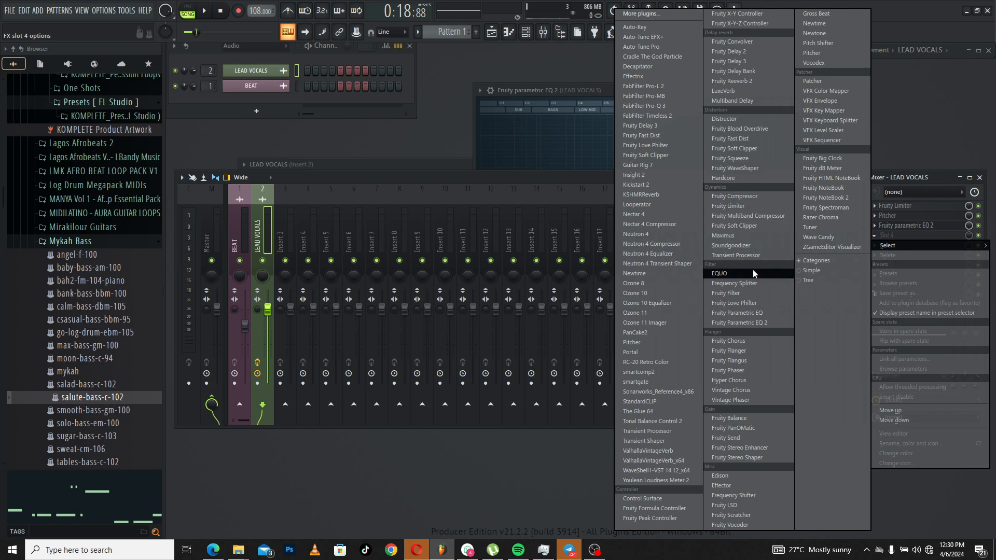
click(745, 197)
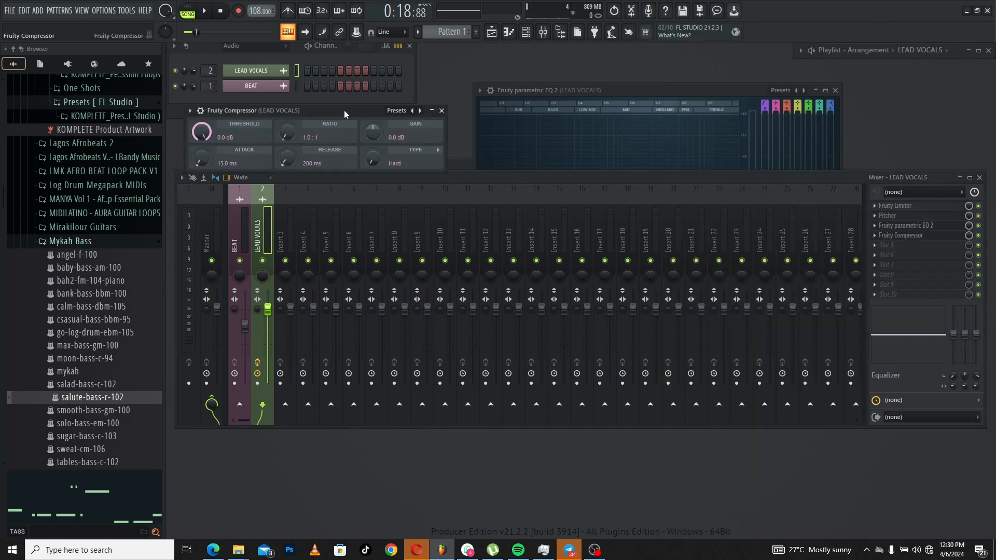
drag(297, 107, 488, 173)
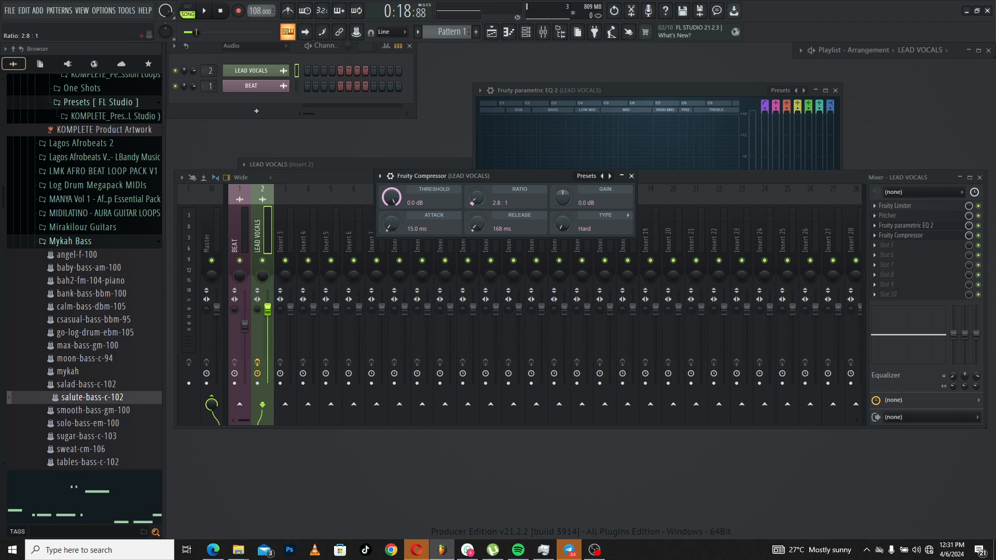
Step: Lower the vocal compressor's threshold to about -33.2 dB while playing the song
mouse_move(401, 196)
mouse_down()
mouse_move(401, 251)
mouse_move(401, 198)
mouse_up()
key(space)
mouse_move(391, 197)
mouse_down()
mouse_move(391, 217)
mouse_move(391, 198)
mouse_up()
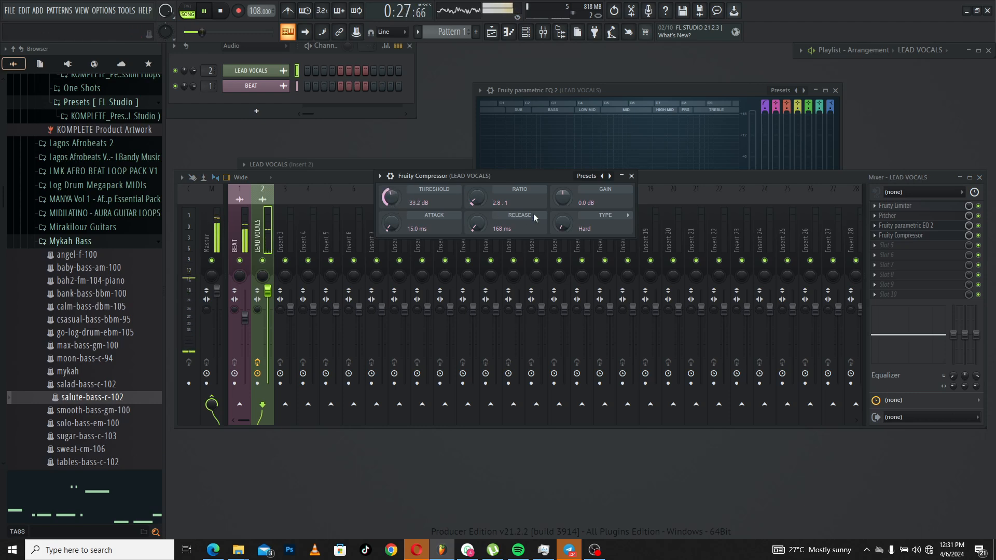
Step: Set the vocal compressor's gain to 4.4 dB and its threshold to -34.8 dB while the song plays
drag(562, 197, 563, 190)
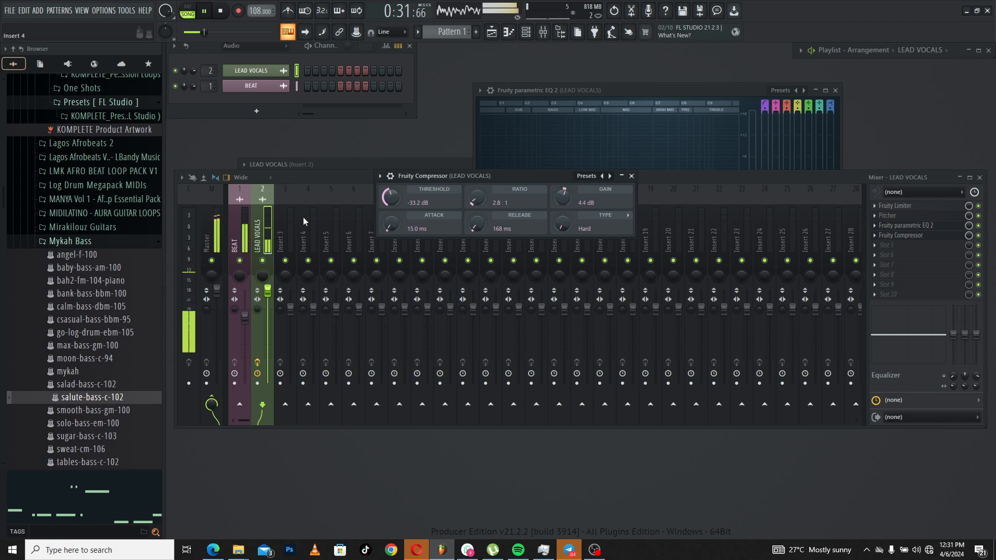
drag(397, 204, 397, 210)
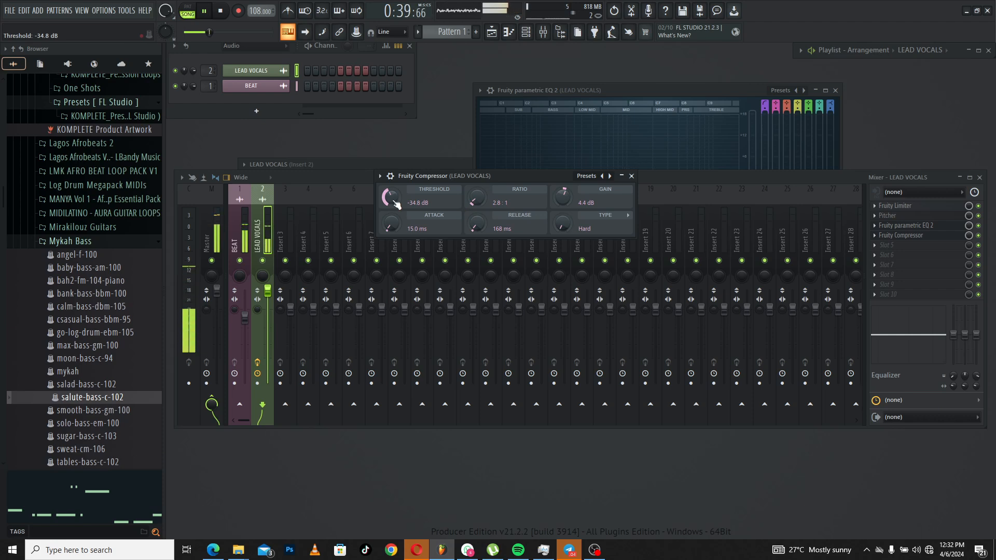
Step: Mute the BEAT mixer track, listen to the compressed vocals alone, and stop playback
click(240, 261)
click(491, 33)
click(492, 33)
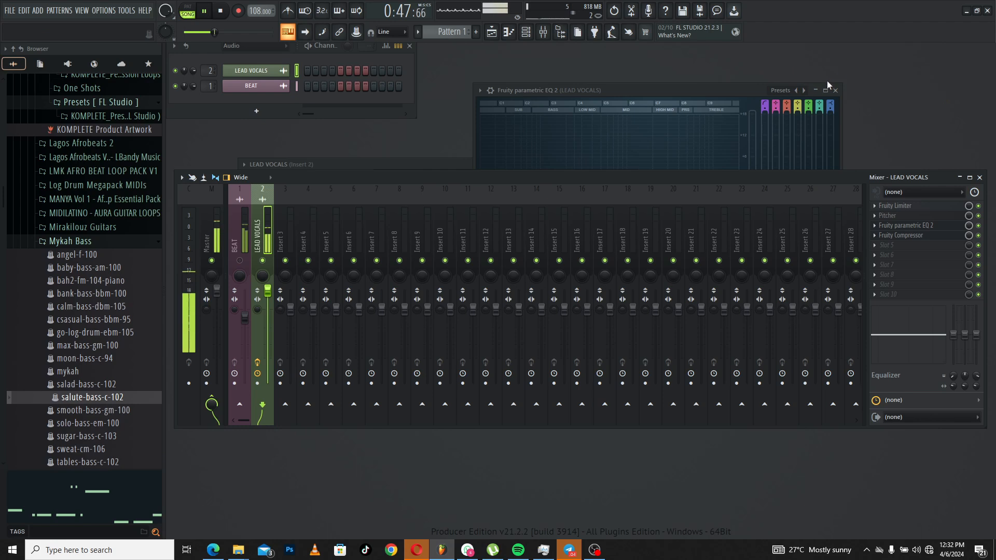
key(space)
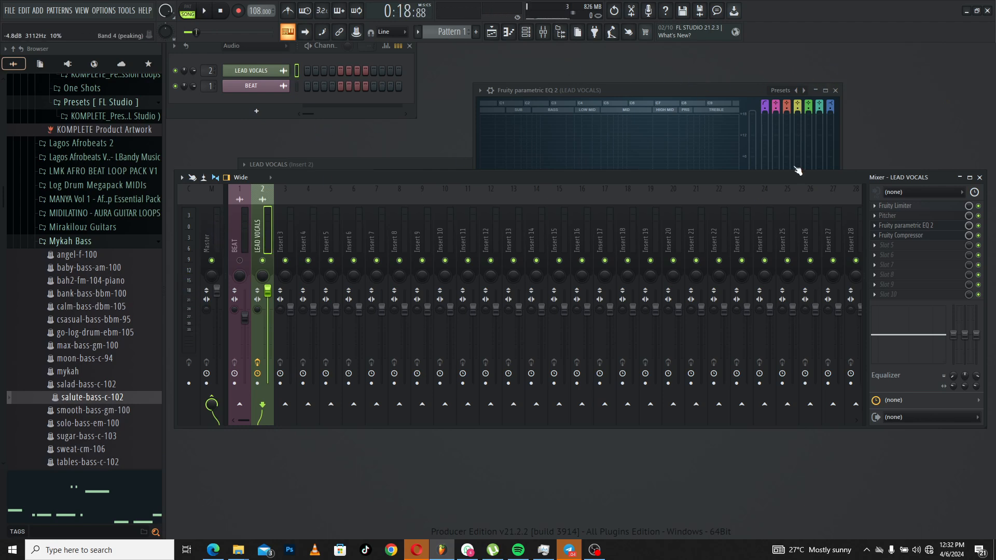
Step: Restore the LEAD VOCALS audio clip window above the mixer and mute the BEAT track in the playlist
double_click(340, 160)
drag(340, 160, 362, 112)
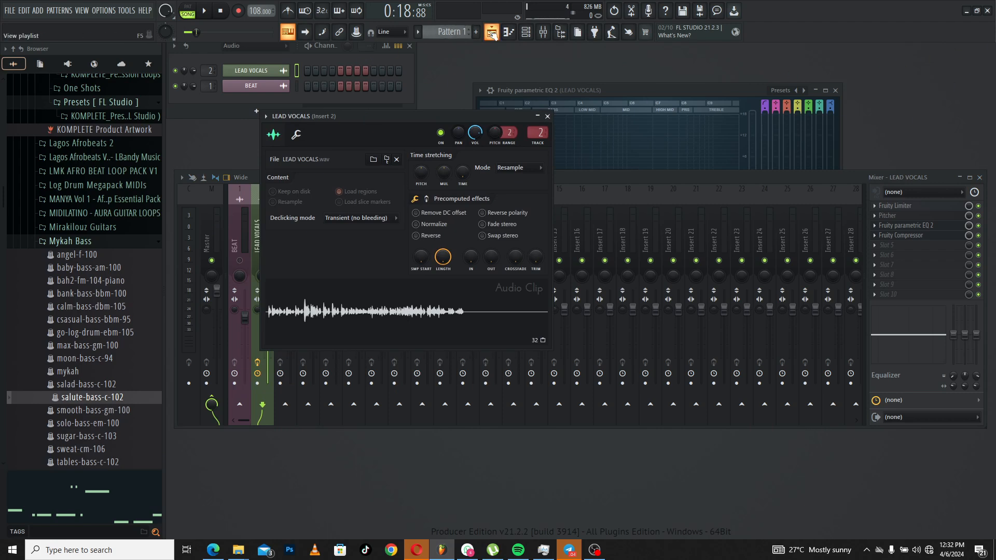
click(491, 31)
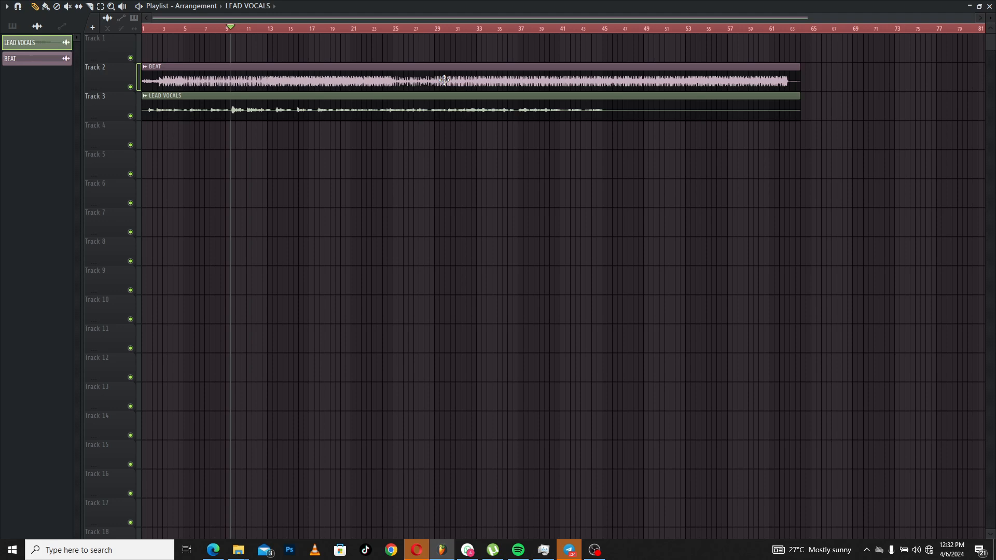
click(131, 86)
Step: Play the vocals alone, moving the playhead to about bar 7, and minimize the playlist after stopping
key(space)
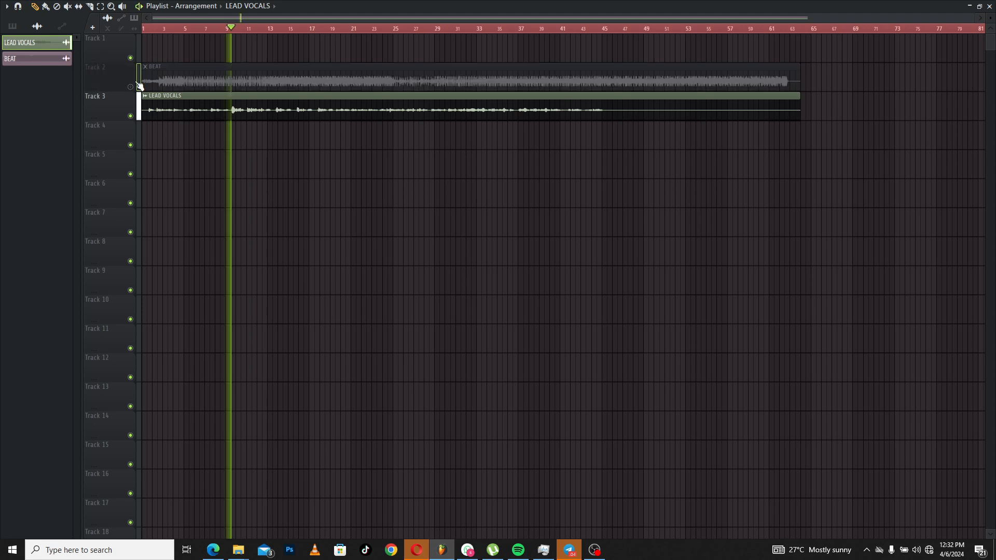
click(209, 29)
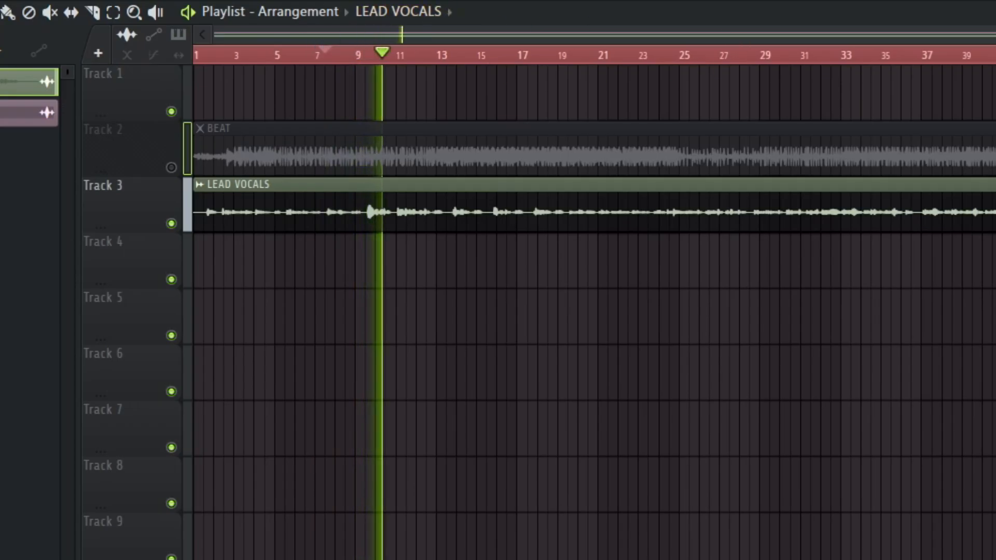
key(space)
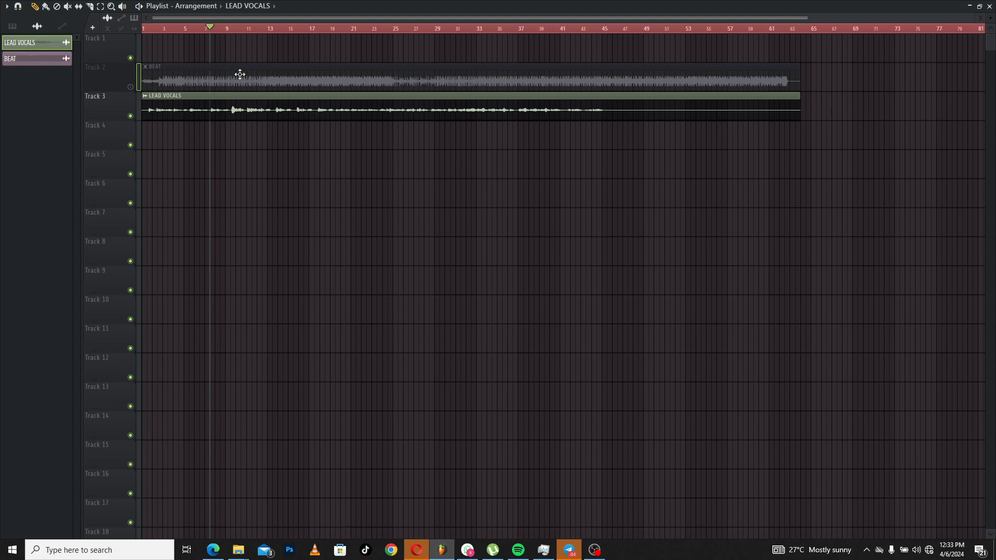
click(970, 6)
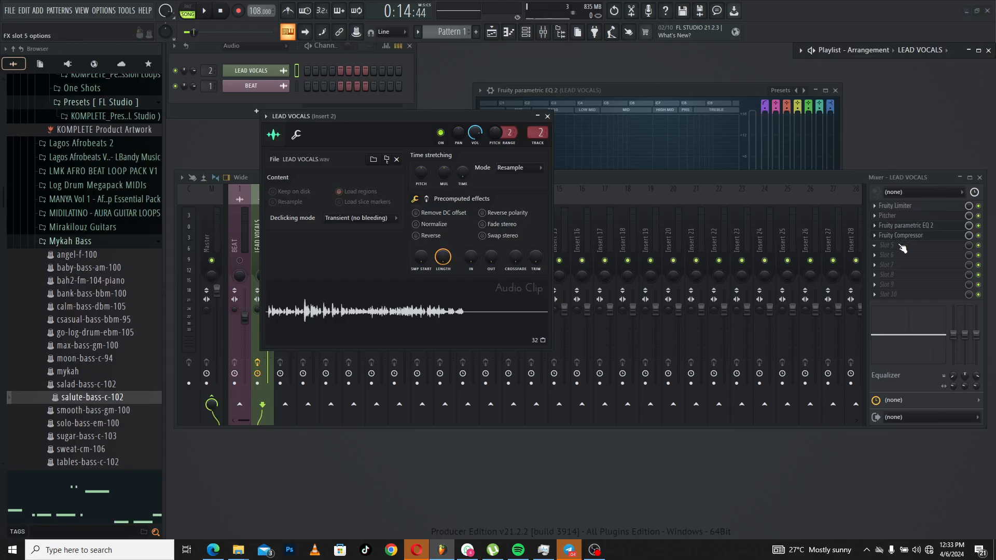
Step: Load Fruity parametric EQ in the fifth LEAD VOCALS effect slot and slightly boost band 6 at 10675 Hz
click(902, 249)
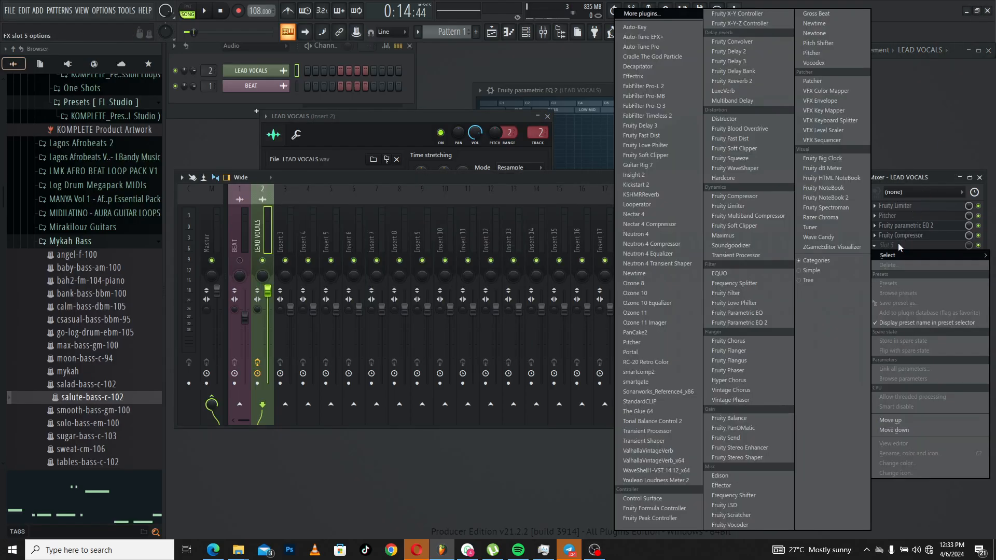
click(743, 313)
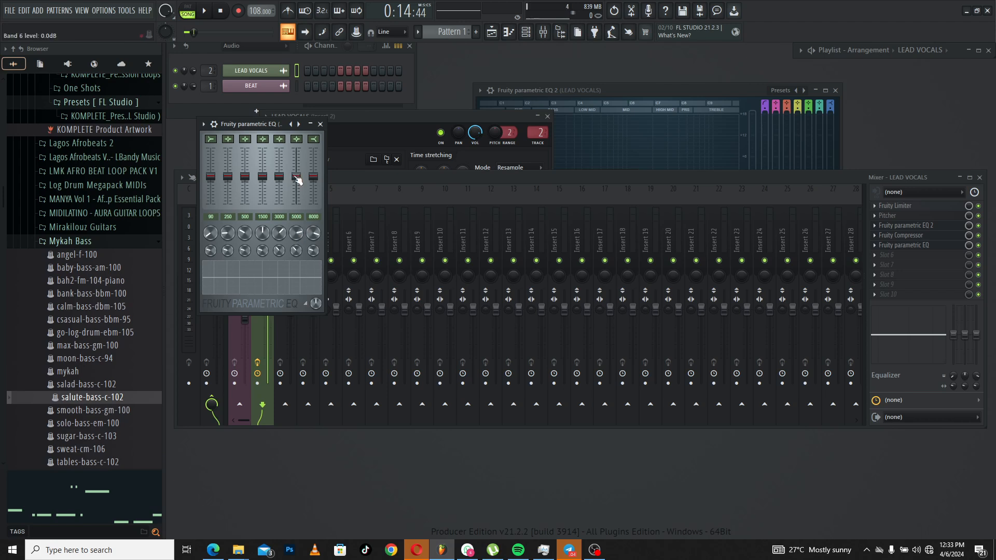
drag(297, 233, 296, 220)
drag(297, 177, 296, 173)
drag(297, 251, 296, 245)
Step: Play the vocals to check the new EQ's high-frequency boost, and stop playback
key(space)
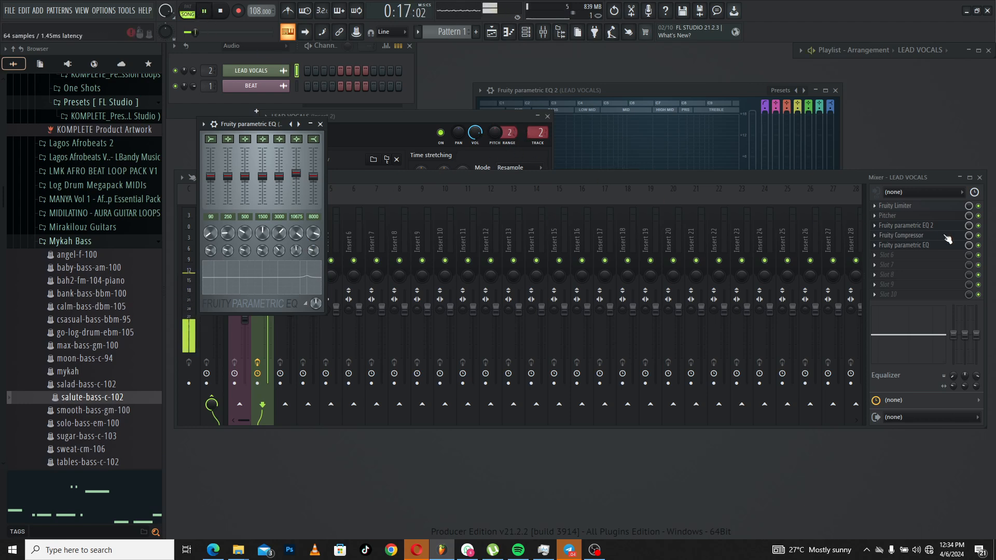
click(982, 250)
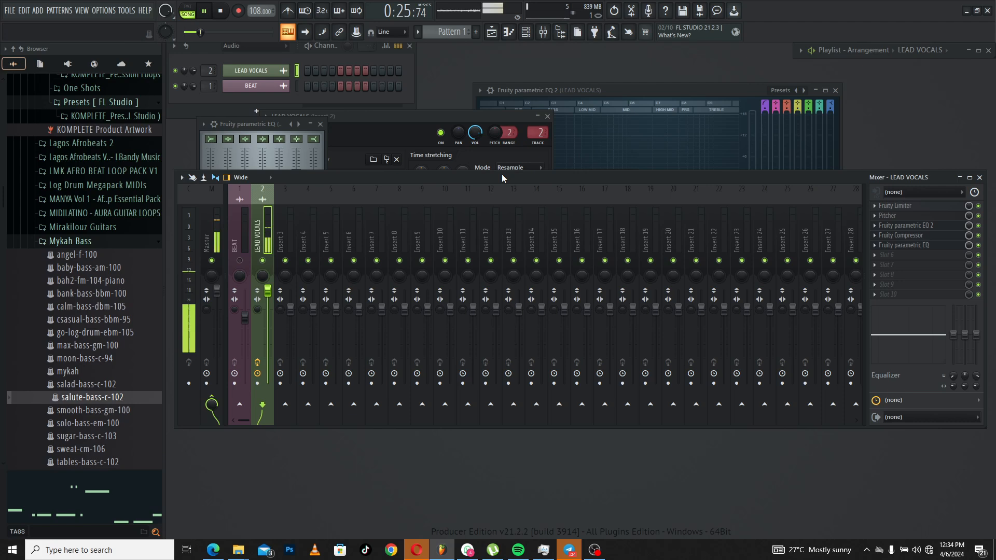
key(space)
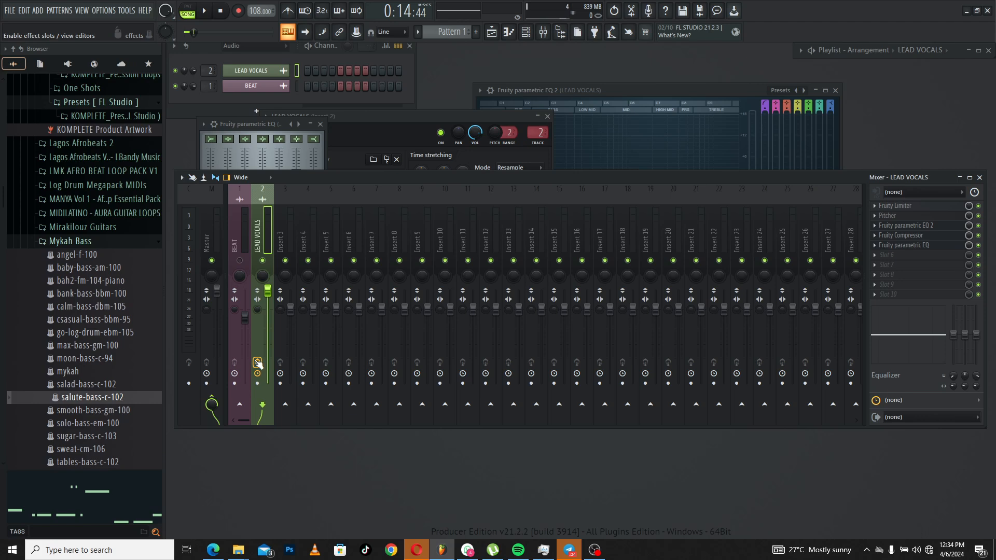
Step: Compare the vocals with all LEAD VOCALS effects bypassed and enabled, leaving the effects switched on
key(space)
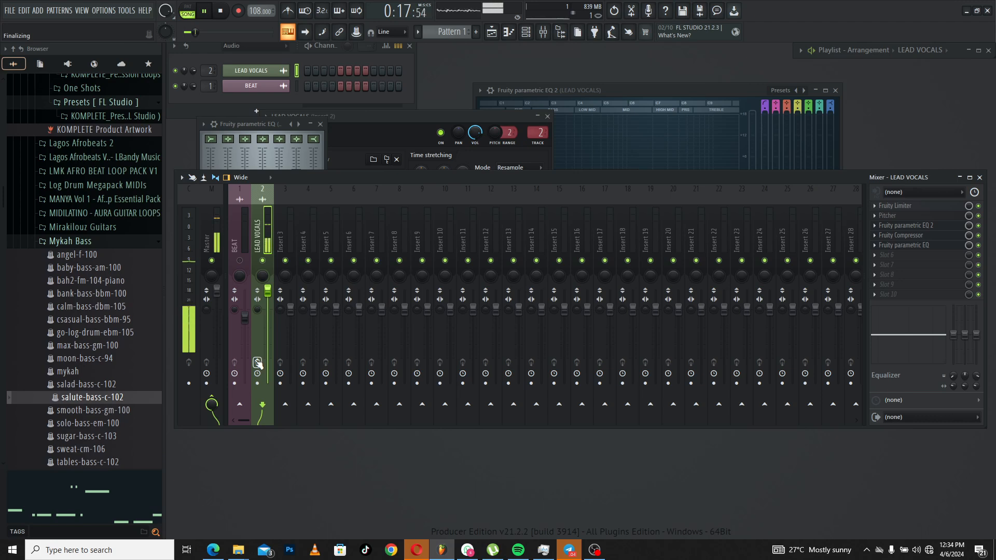
click(258, 364)
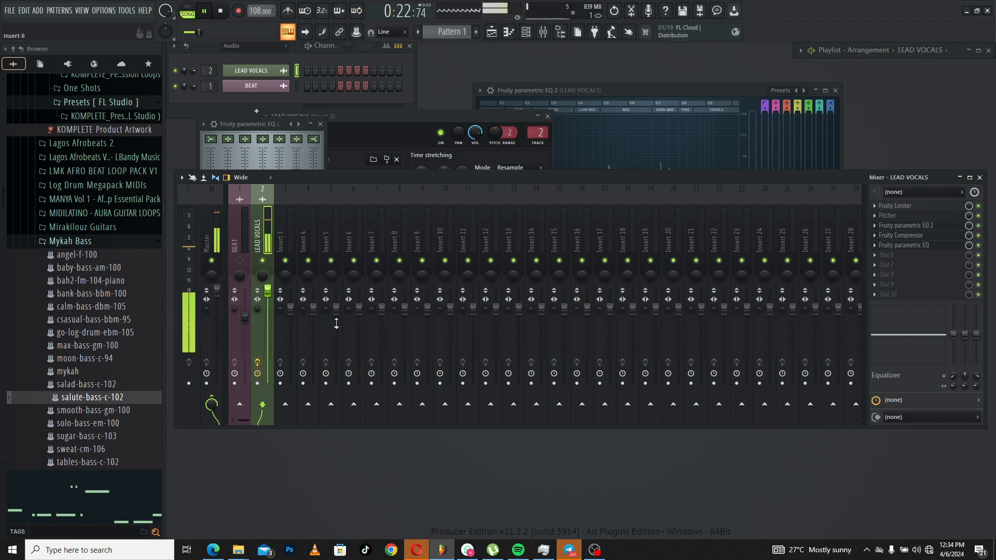
click(257, 363)
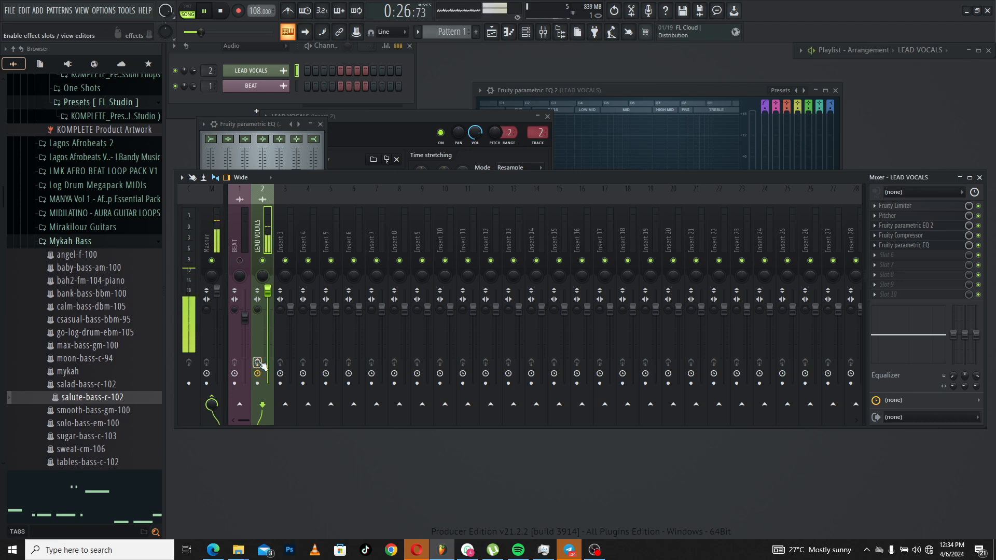
click(258, 363)
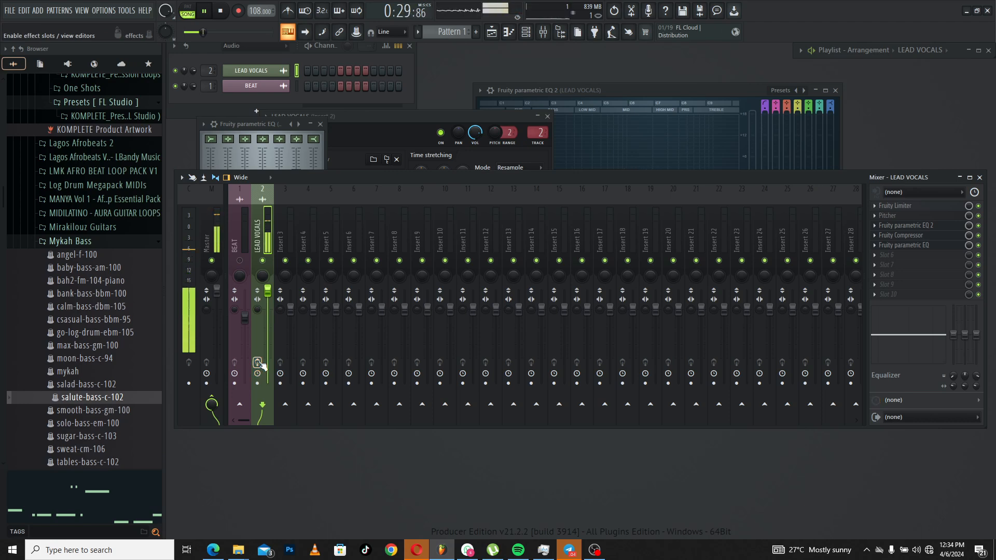
key(space)
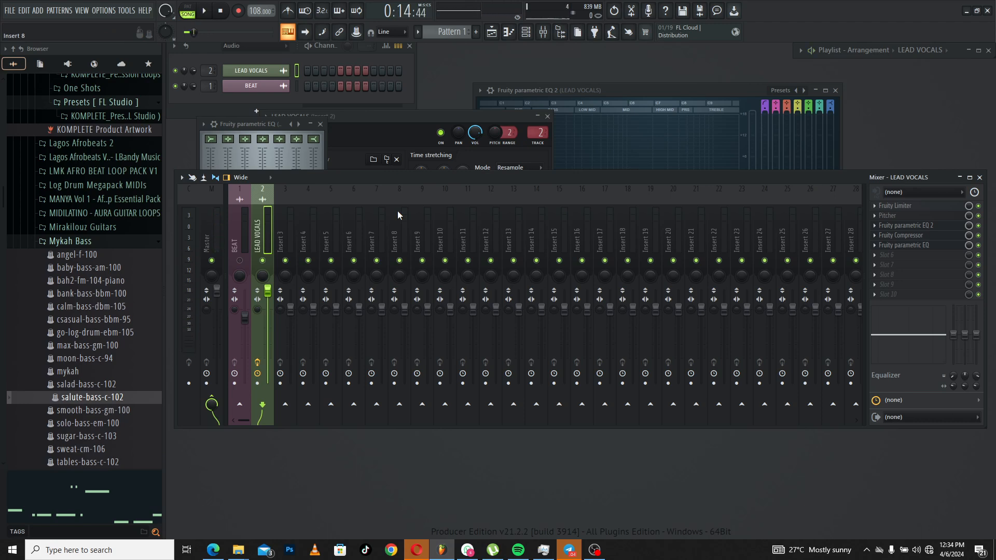
Step: Load Fruity Reeverb 2 in the sixth LEAD VOCALS effect slot, move its window over the mixer, and audition it
click(929, 254)
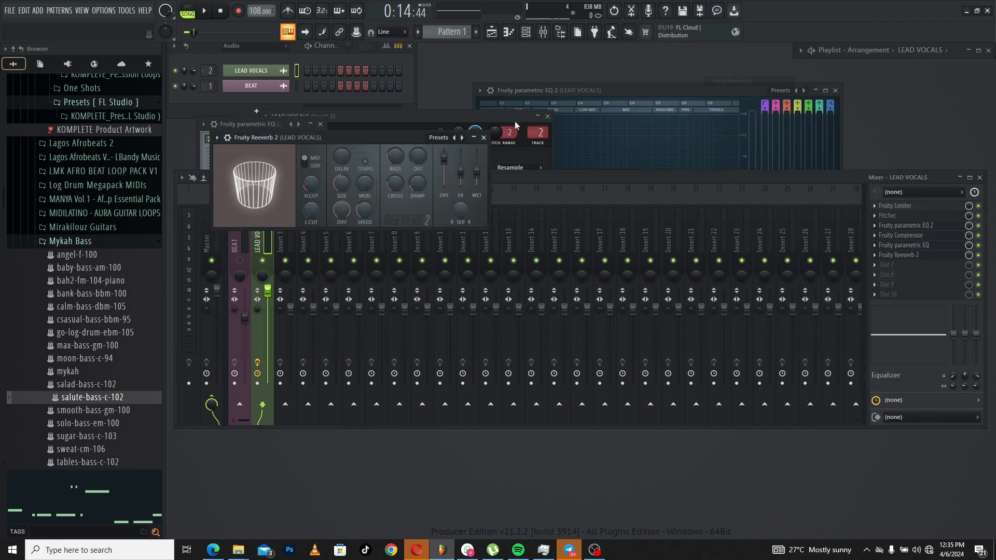
drag(355, 138, 586, 180)
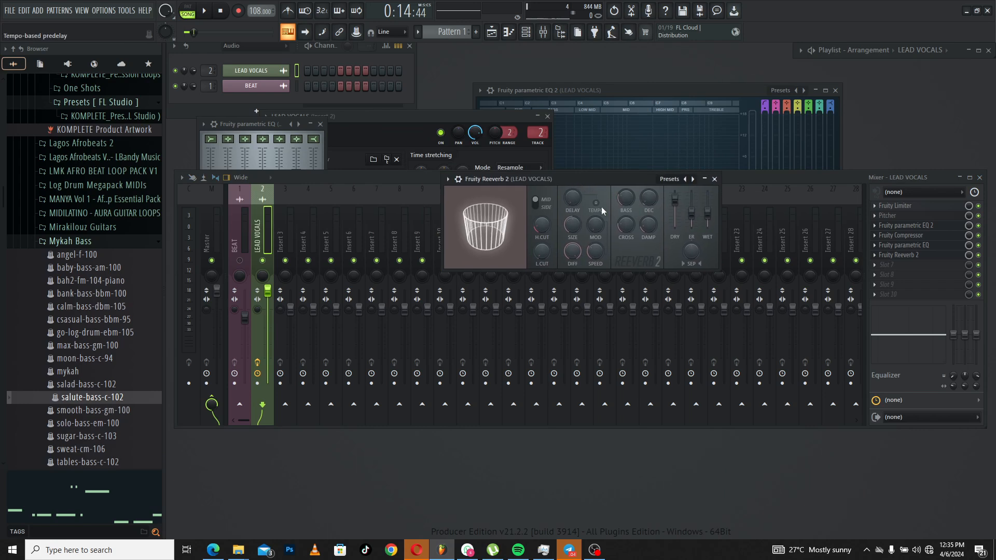
key(space)
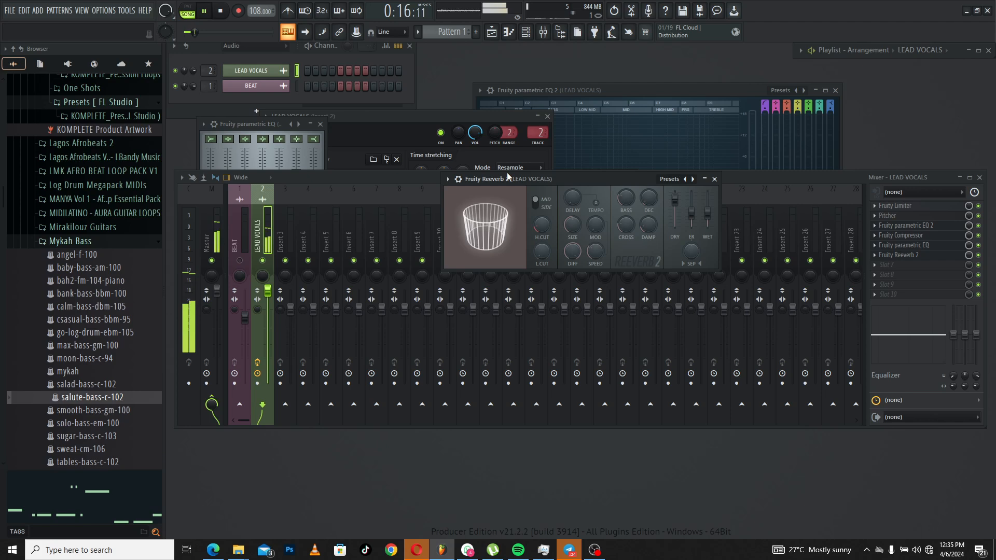
key(space)
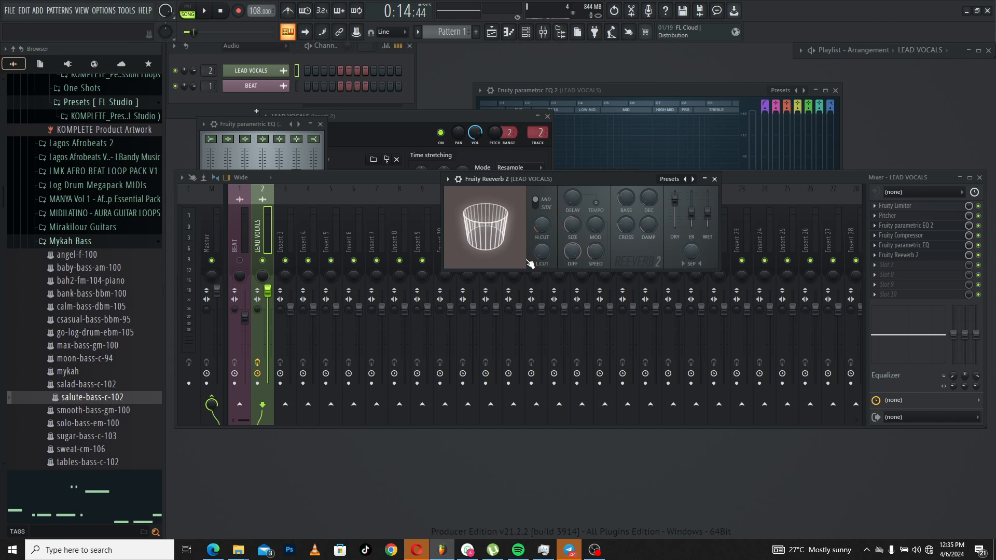
Step: Set the reverb's low cut to 279 Hz, and bring up Fruity parametric EQ 2 to review the vocals' low bands
drag(544, 258, 544, 241)
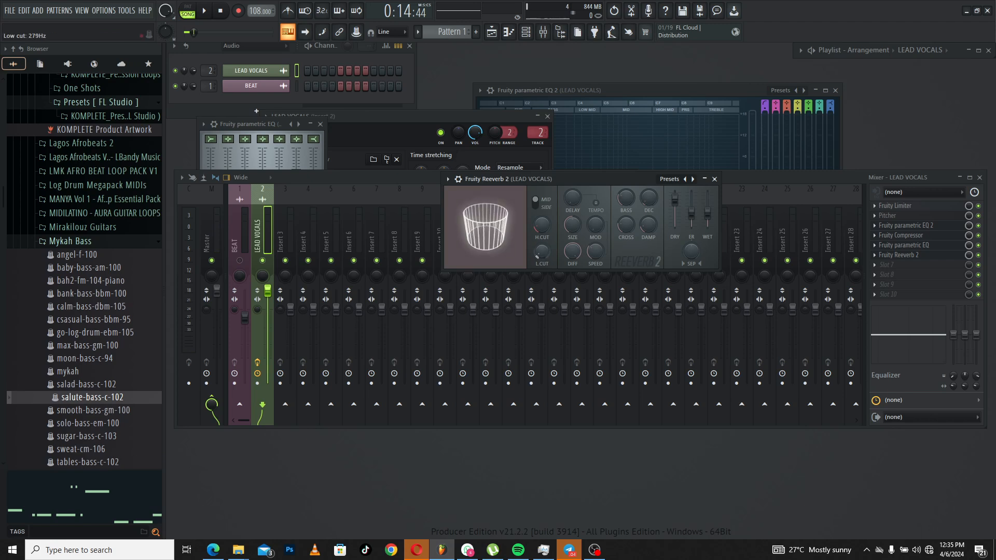
click(928, 227)
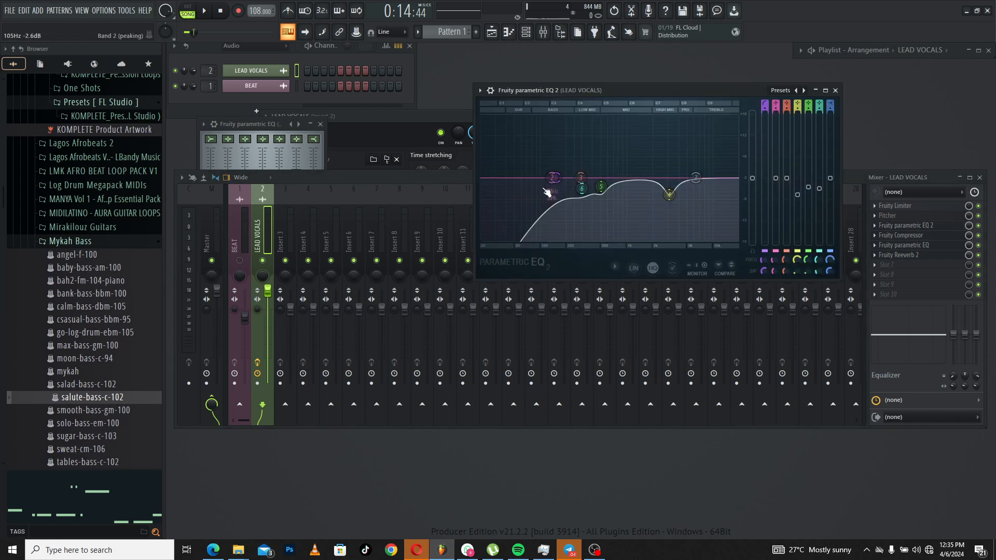
drag(549, 198, 546, 192)
click(929, 255)
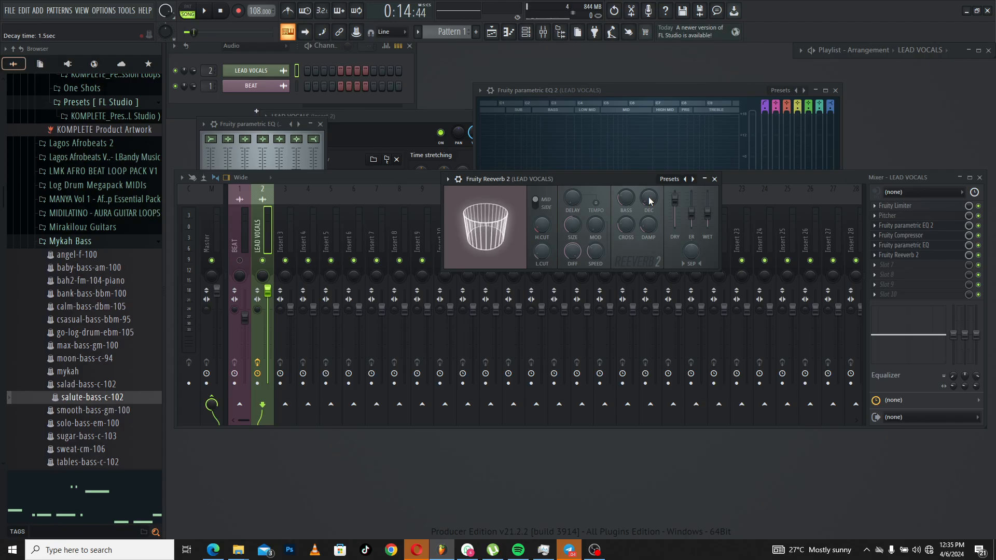
Step: Raise the reverb's decay time to 2.3 sec, adjust its delay, and save the project
drag(649, 197, 648, 187)
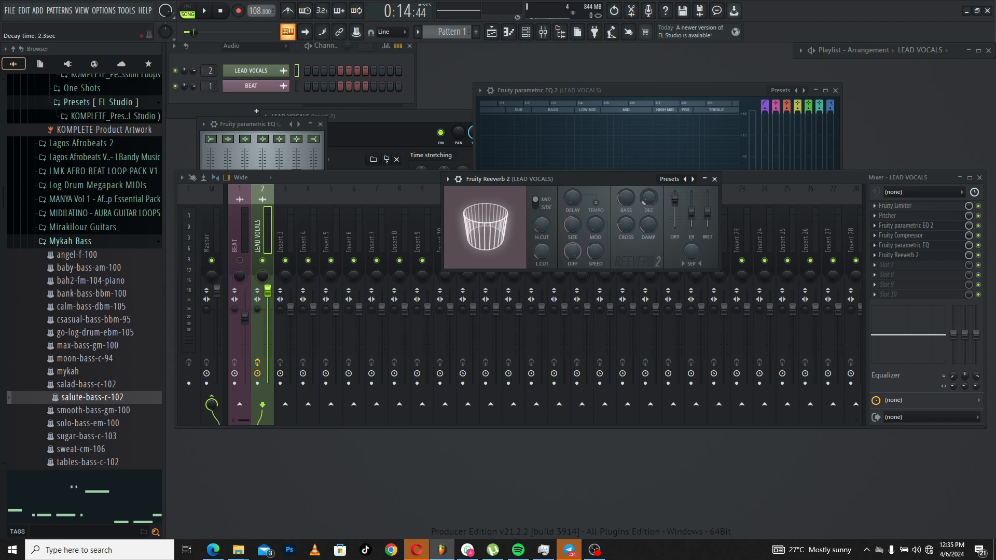
drag(573, 197, 573, 192)
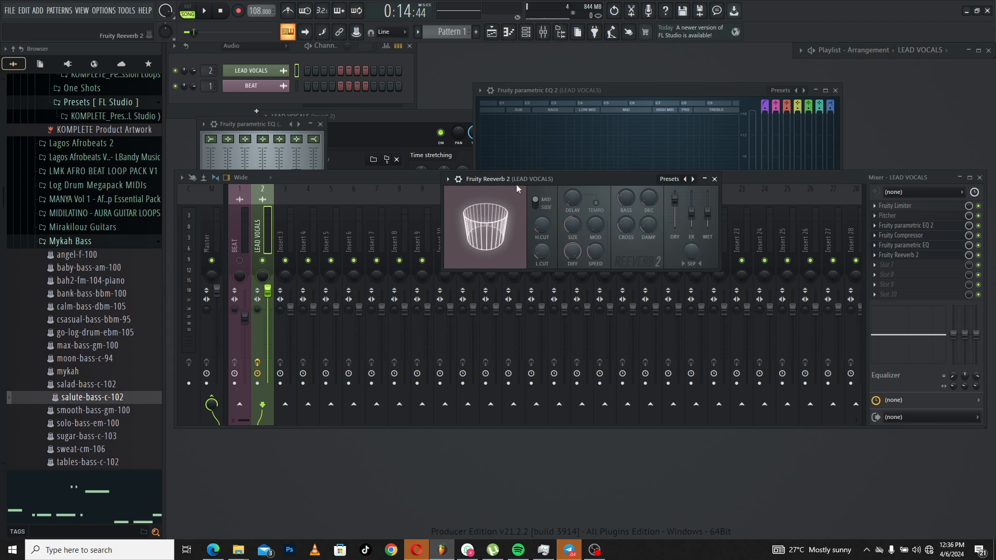
key(ctrl+s)
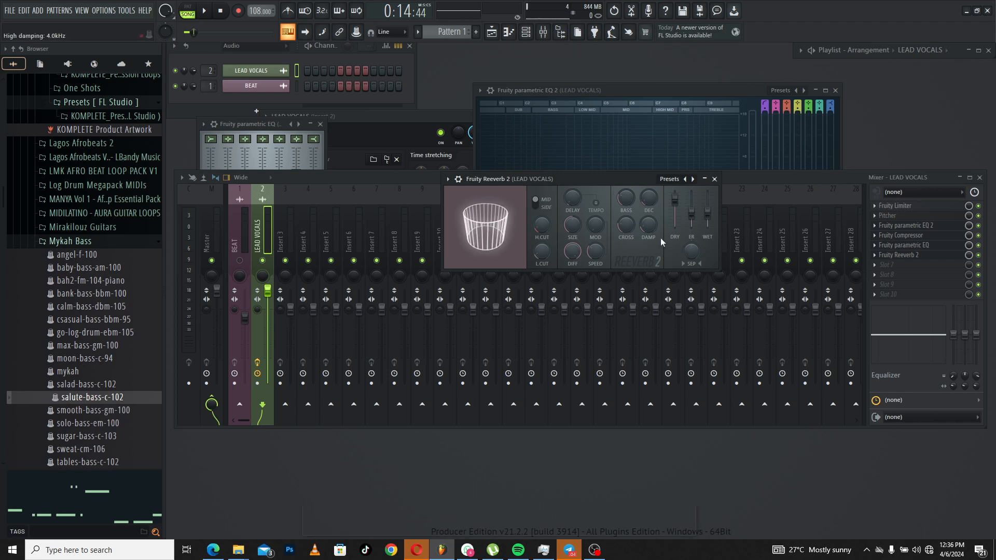
Step: Move the reverb's wet level up to its maximum and back down to slightly below its original setting
drag(708, 212, 708, 193)
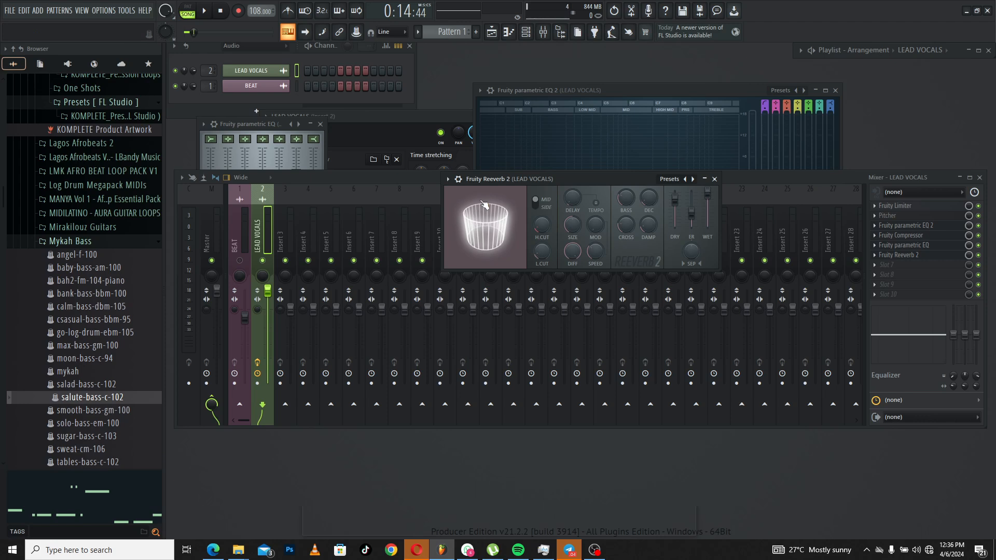
mouse_move(709, 206)
mouse_down()
mouse_move(709, 233)
mouse_move(709, 221)
mouse_up()
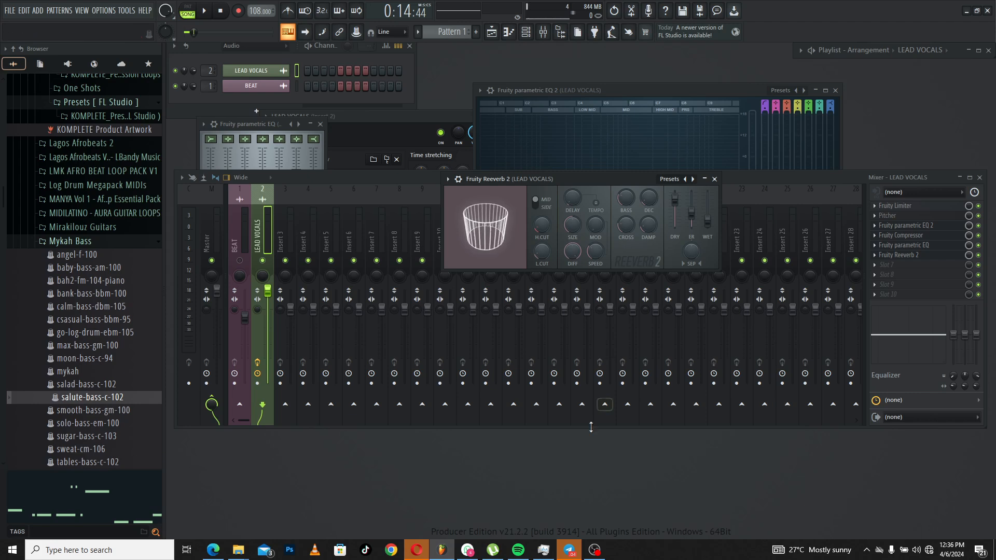
Step: Play the song with vocals and beat together, minimize the playlist, and select the LEAD VOCALS mixer track
key(space)
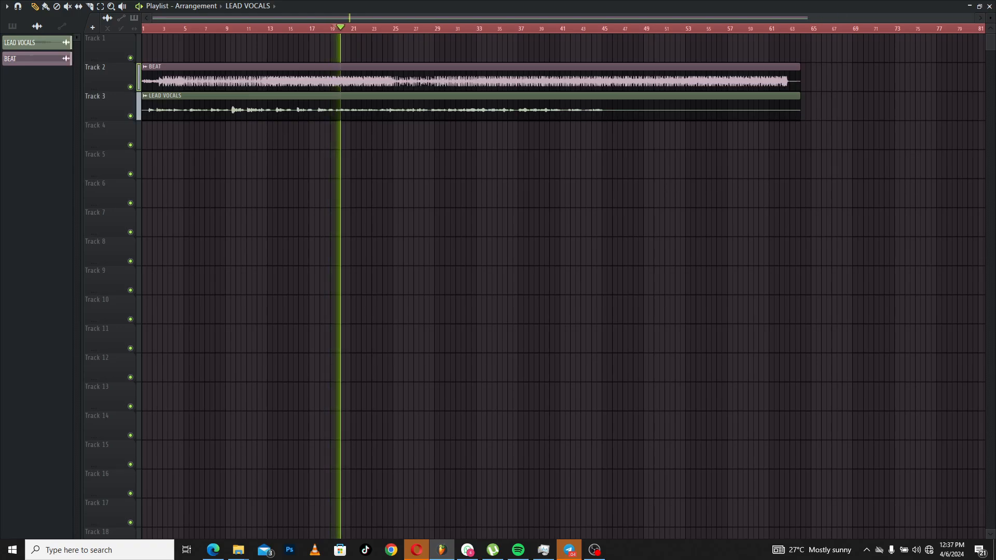
click(969, 7)
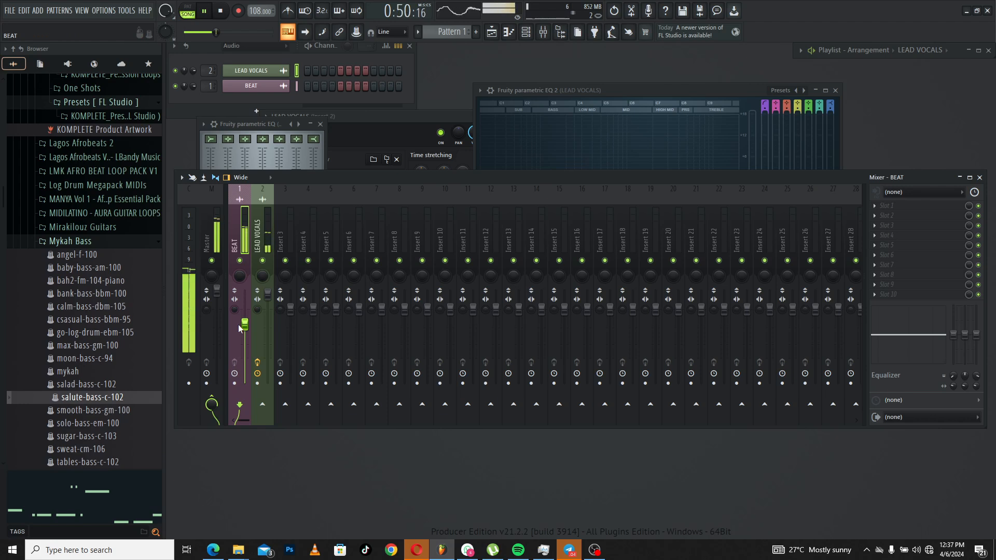
click(272, 232)
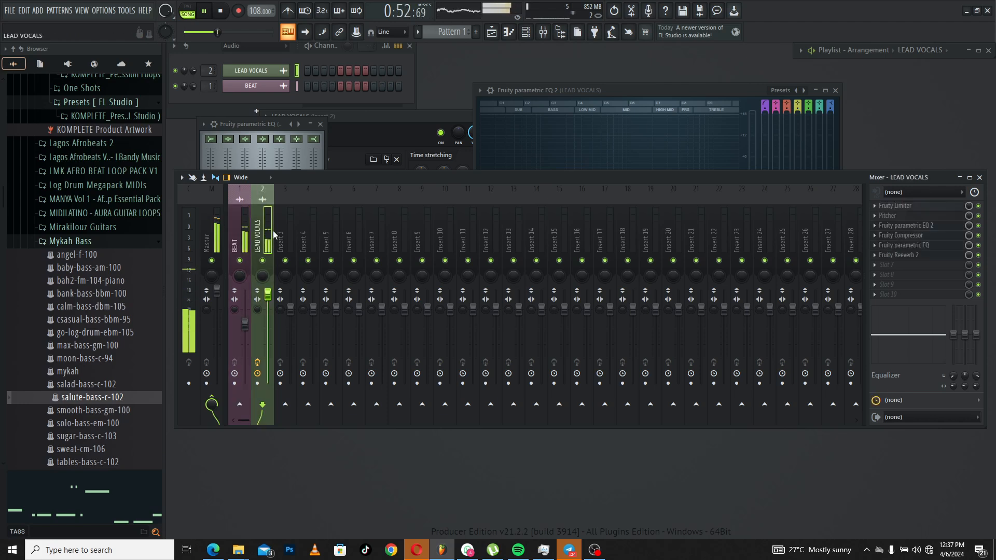
Step: Review the reverb on LEAD VOCALS in Fruity Reeverb 2, listen to the vocals with BEAT muted, and stop playback
click(932, 257)
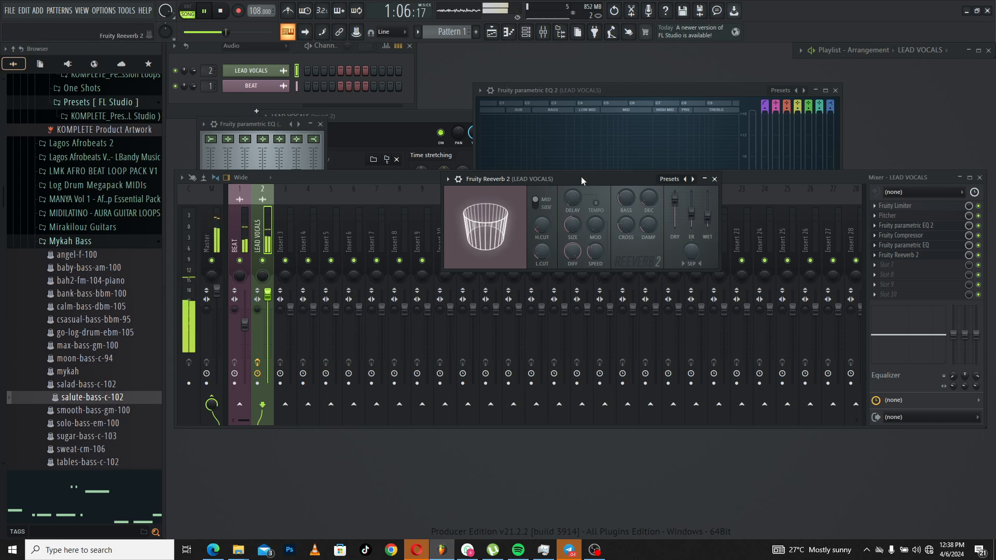
click(239, 261)
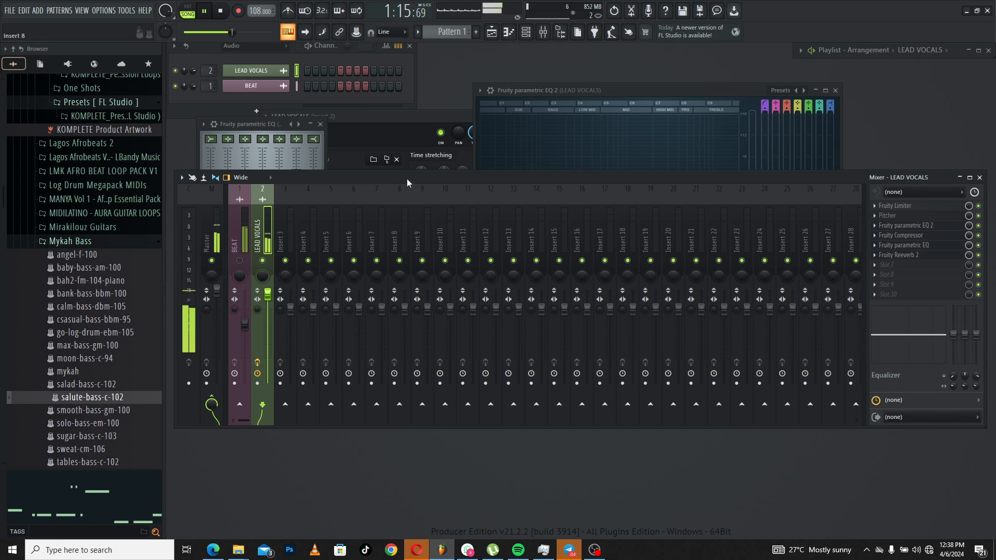
key(space)
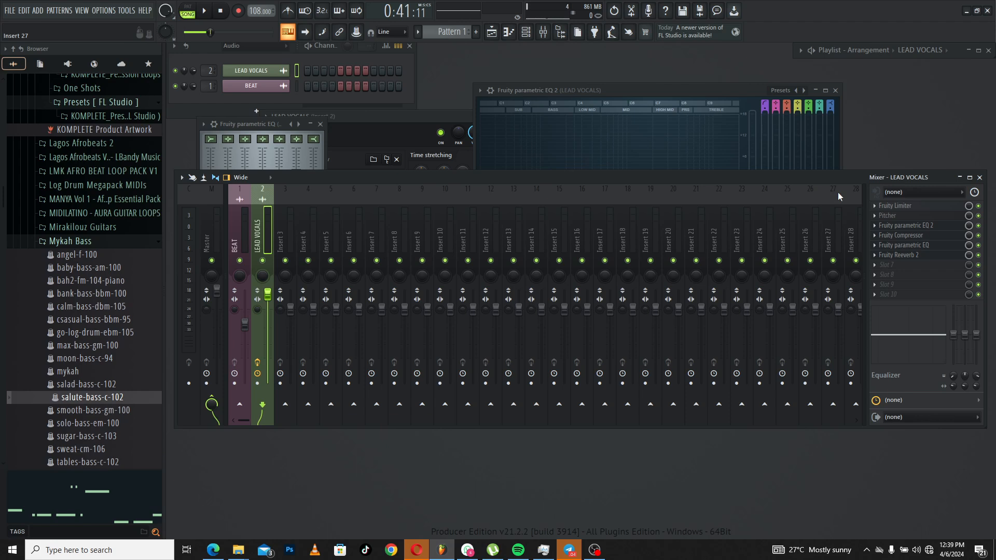
Step: Add Fruity Delay 3 to slot 7 of the LEAD VOCALS track and reposition its window over the mixer
click(913, 265)
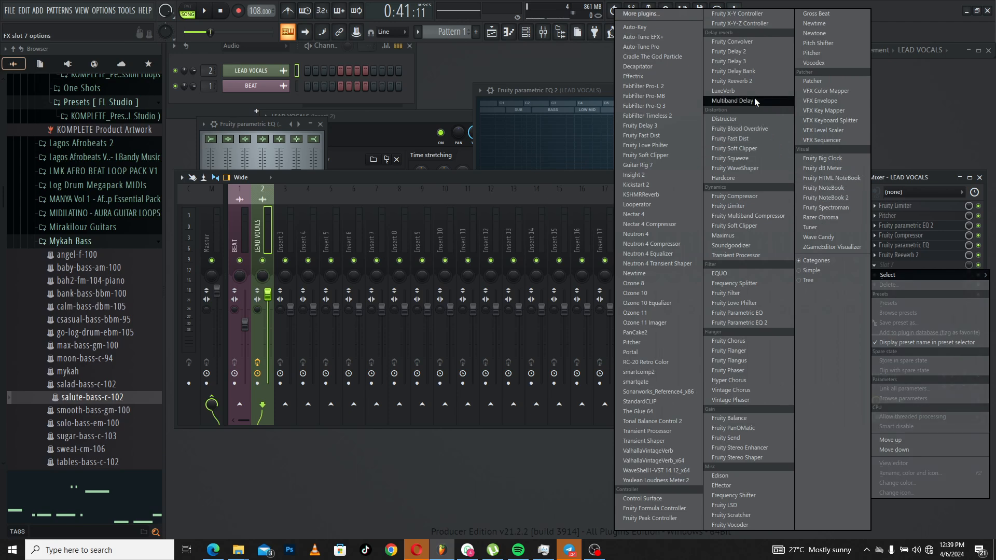
click(726, 61)
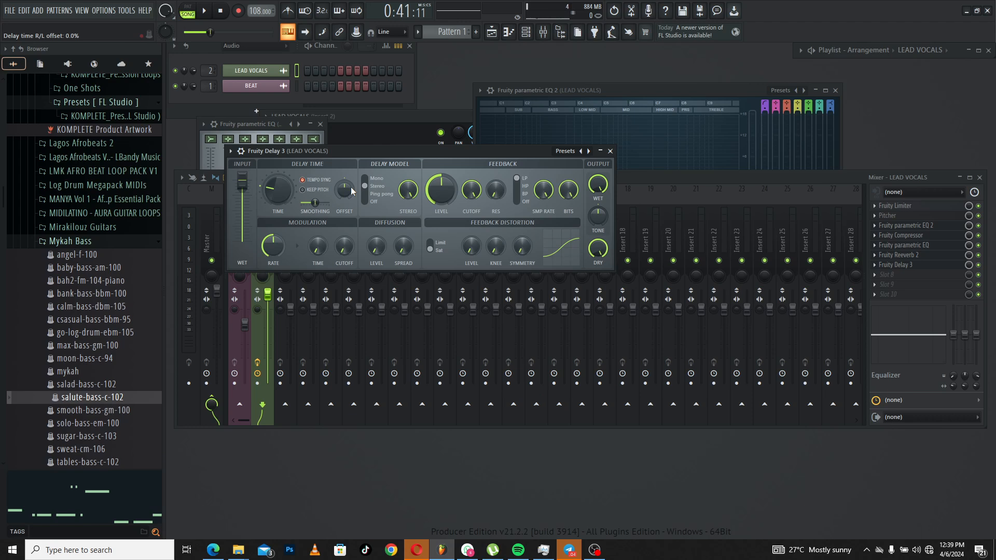
drag(375, 152, 474, 150)
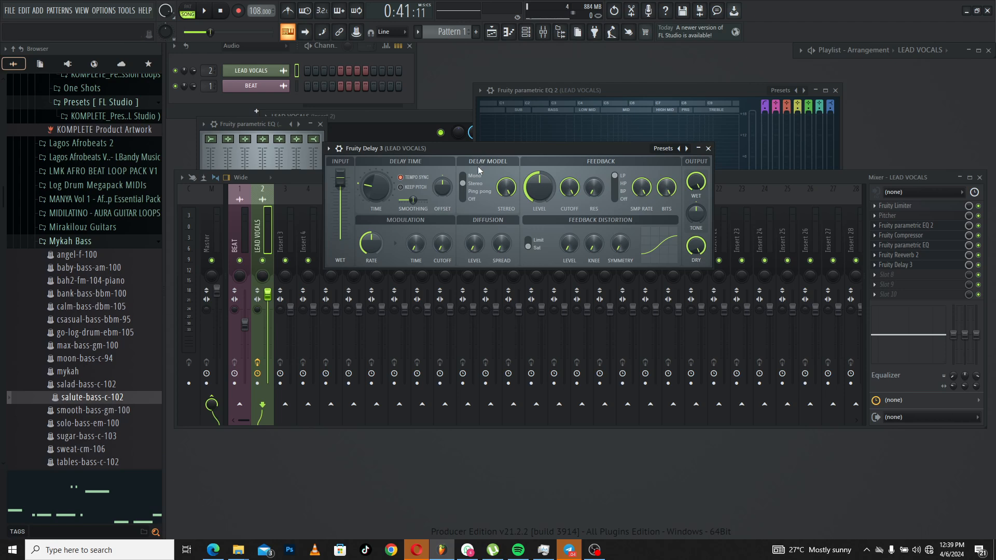
Step: Play the vocals with BEAT muted, set the delay model to Mono, adjust the delay time, and lower the feedback and wet levels
click(240, 261)
key(space)
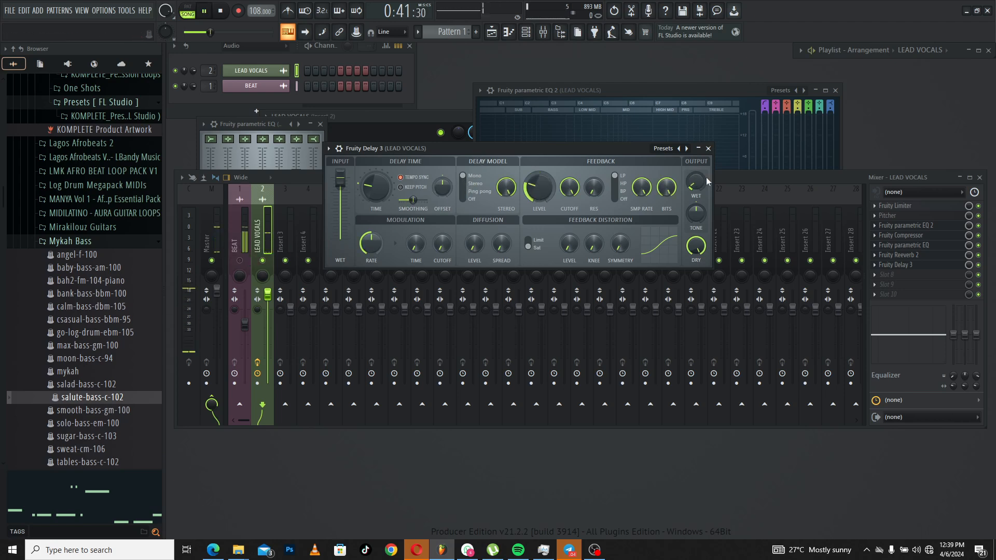
drag(698, 181, 698, 223)
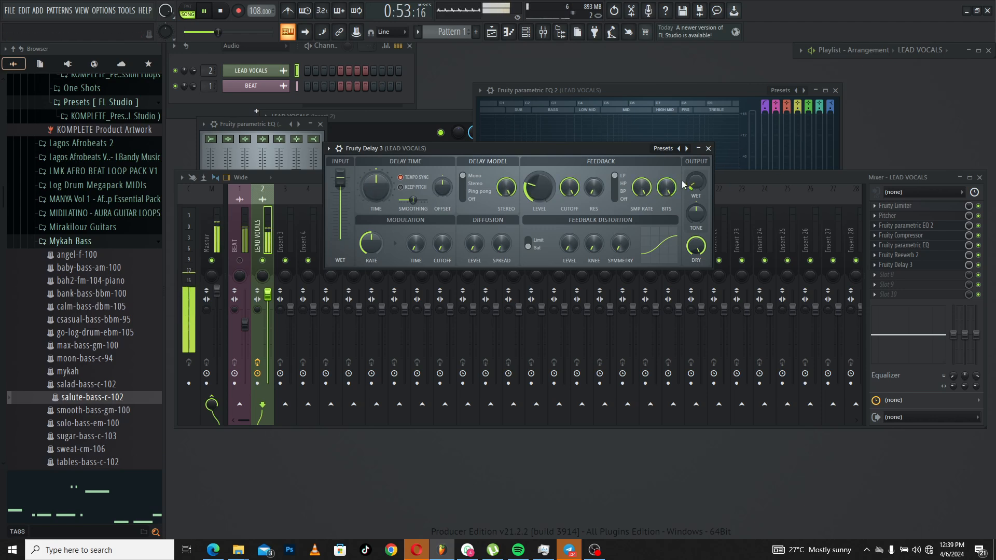
Step: Unmute BEAT, listen to the delayed vocals over it, stop playback, and bring Fruity Delay 3 back to the front
click(243, 264)
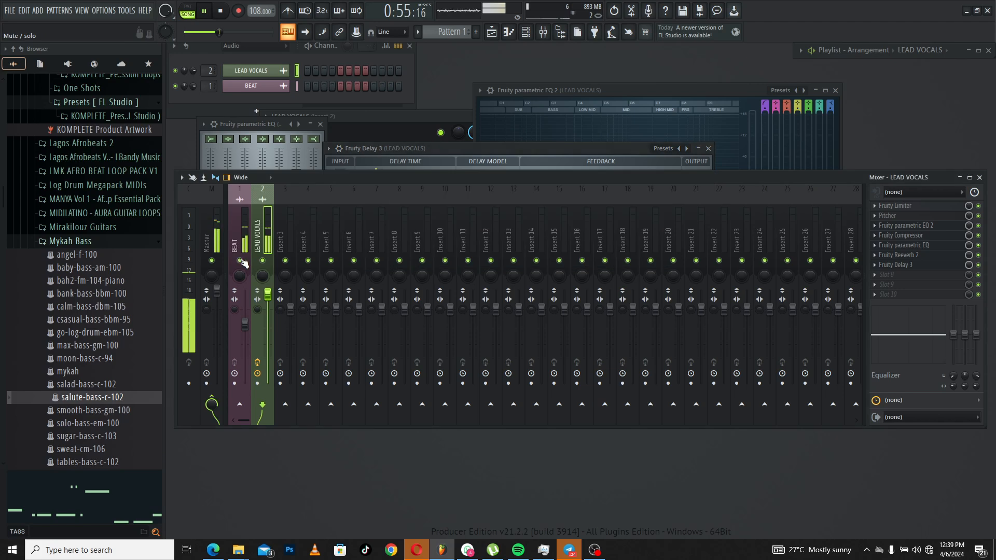
click(500, 147)
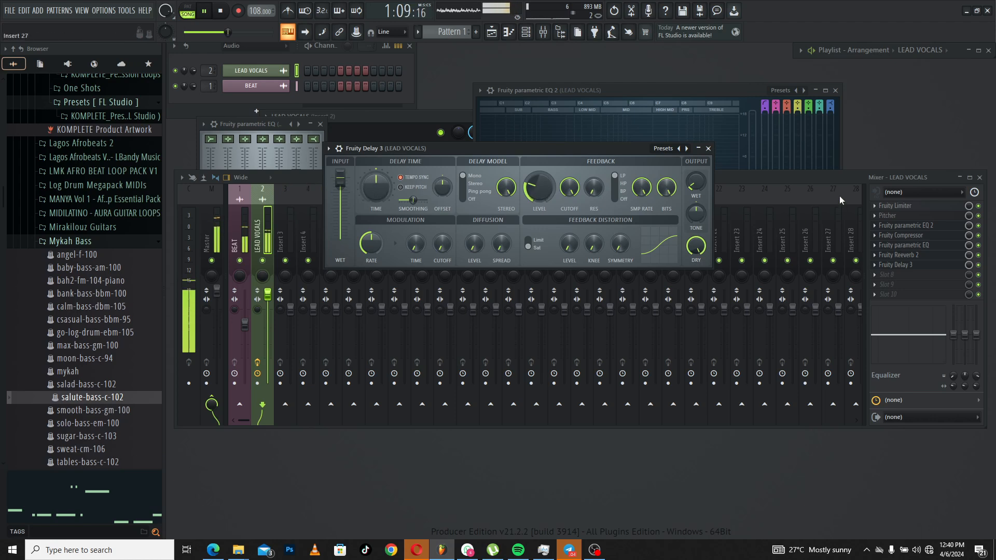
click(305, 177)
key(space)
click(332, 184)
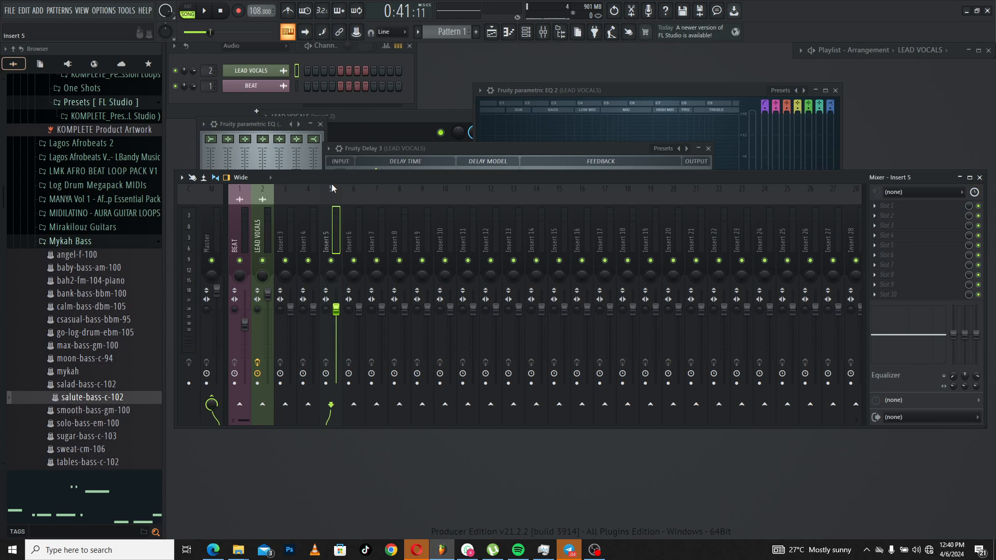
click(406, 144)
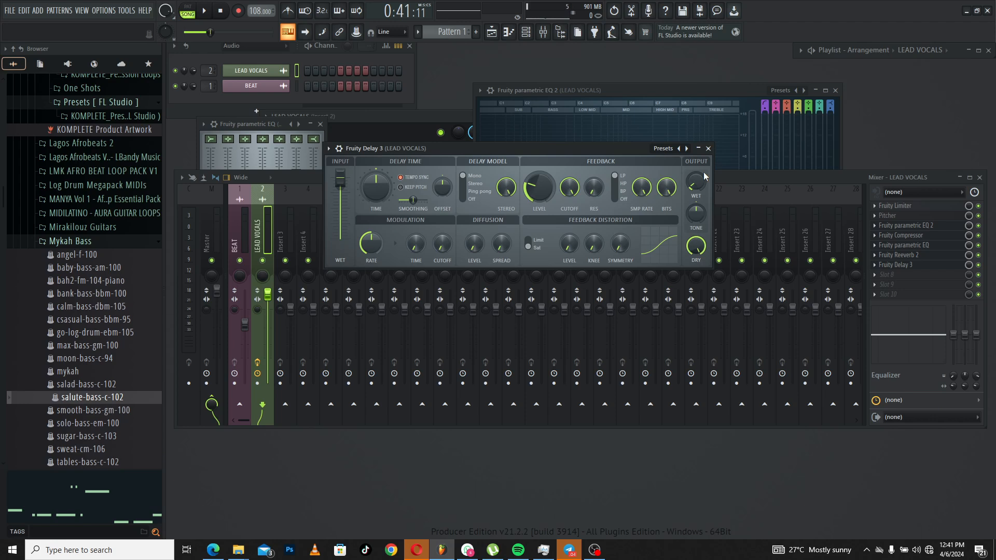
Step: Maximize the playlist, play the full mix from the start of the song, and minimize the playlist again
click(979, 51)
click(143, 28)
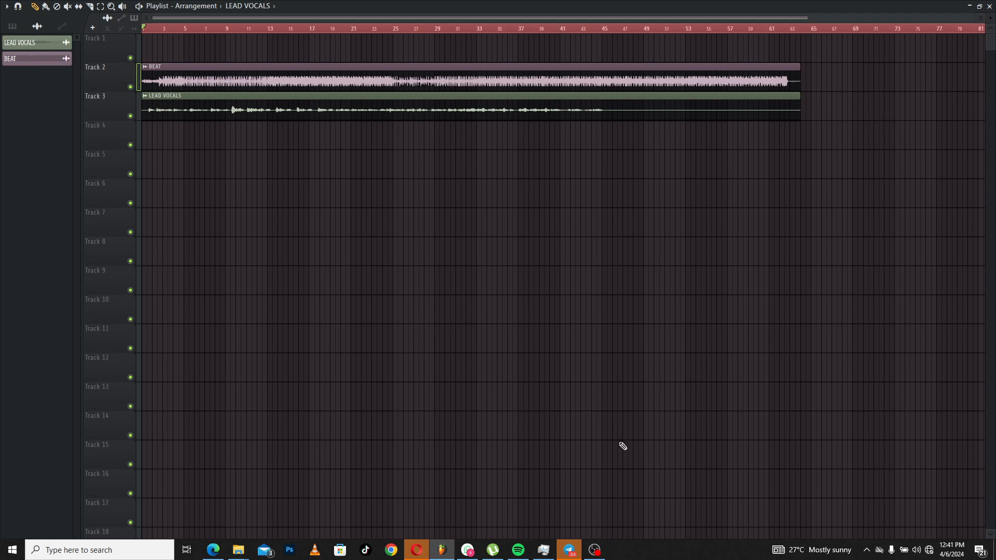
key(space)
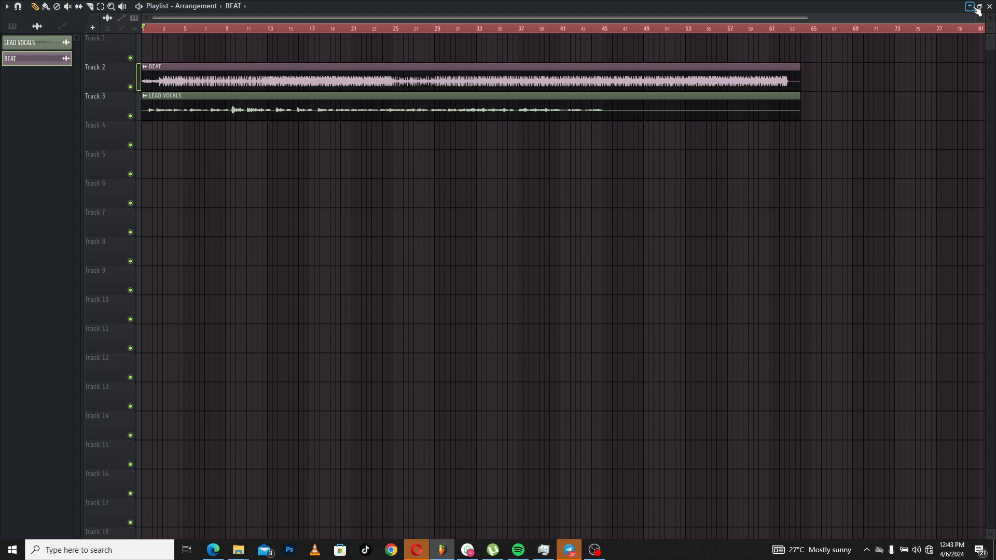
click(970, 7)
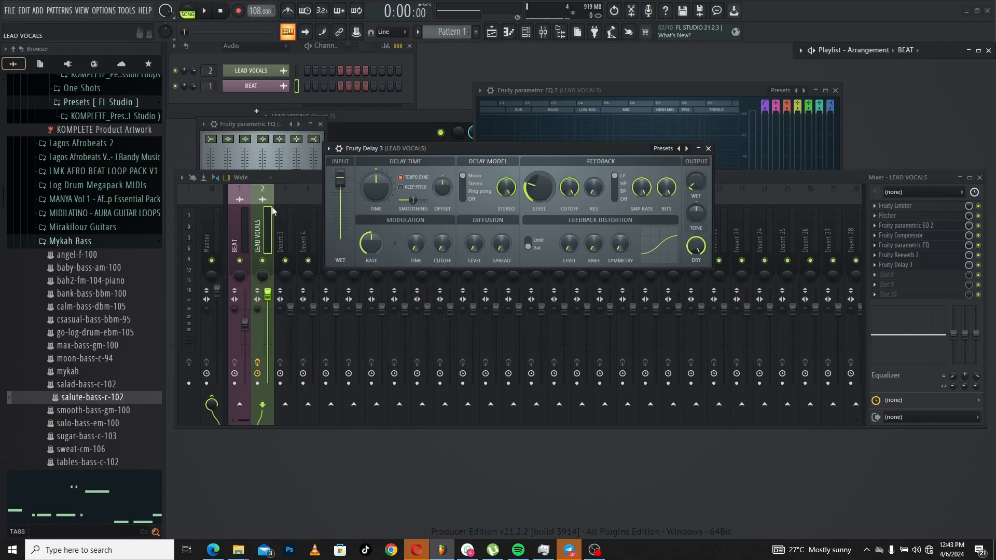